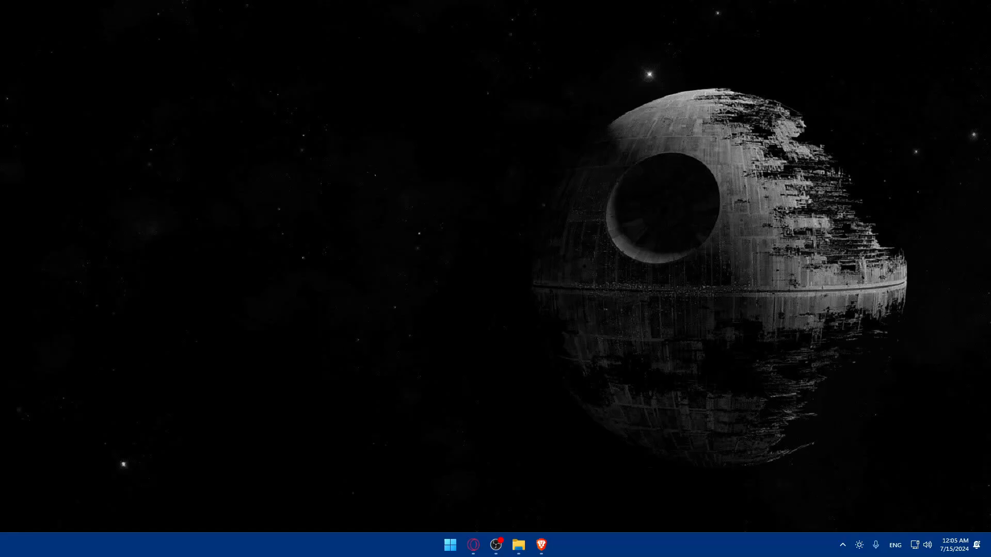
Step: Open the Brave browser and go to salesforce.com
click(541, 545)
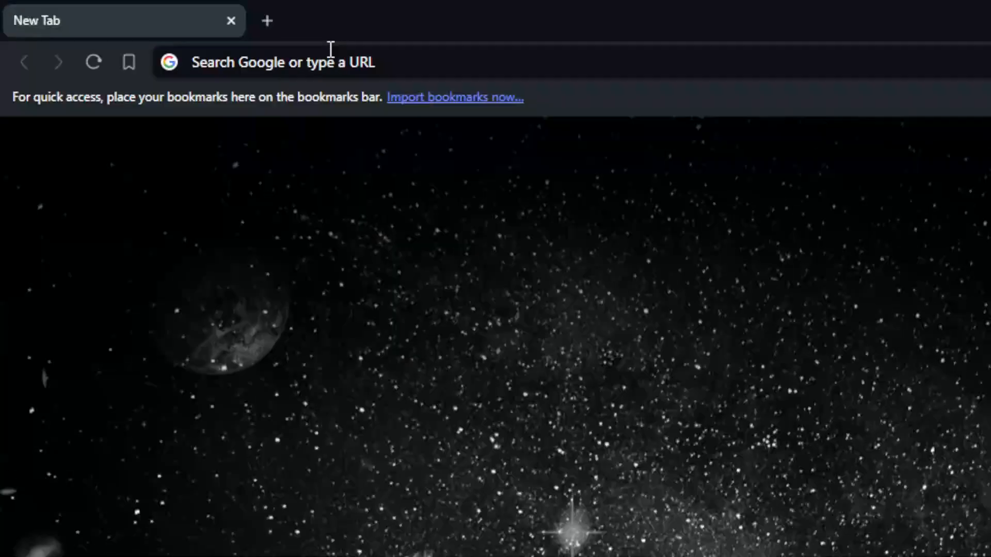
click(165, 25)
text(sale)
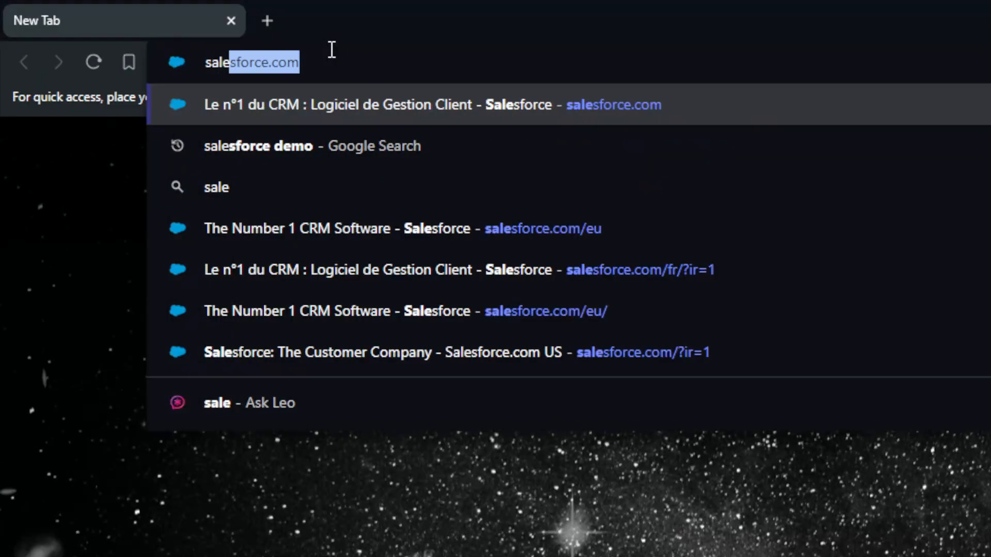
text(sforce.c)
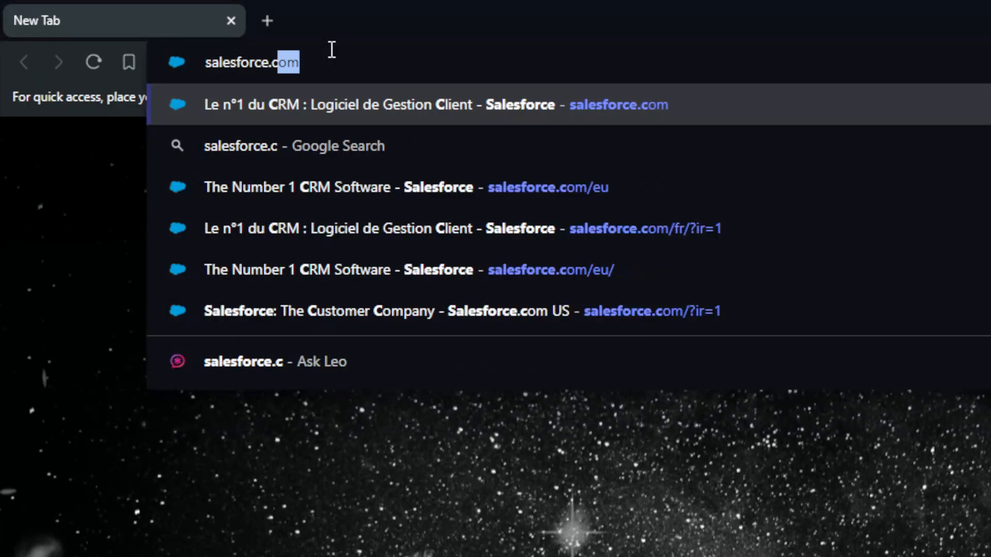
key(Return)
Step: Search Google for "jira" in a new tab and open Atlassian's Jira product site from the results
key(ctrl+t)
text(jira)
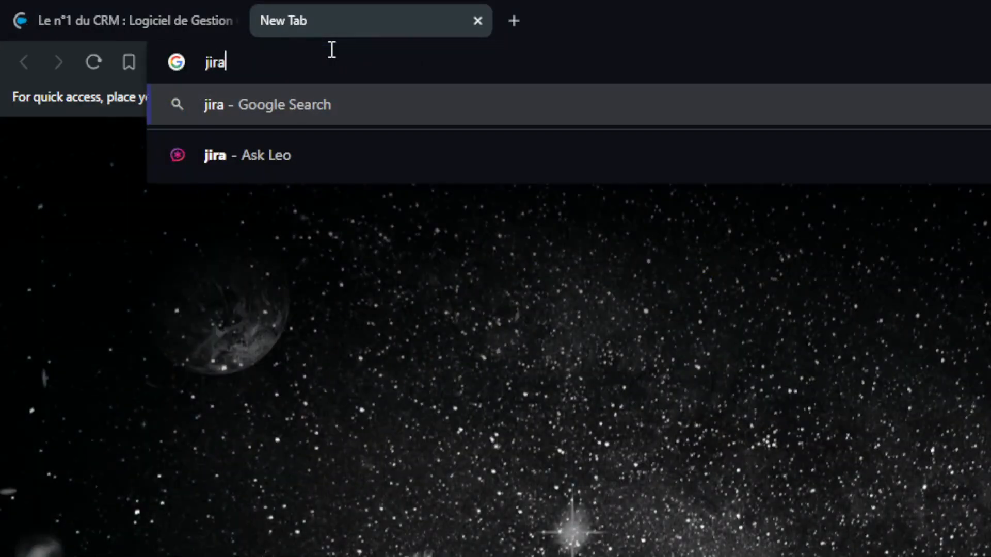
key(Return)
click(455, 400)
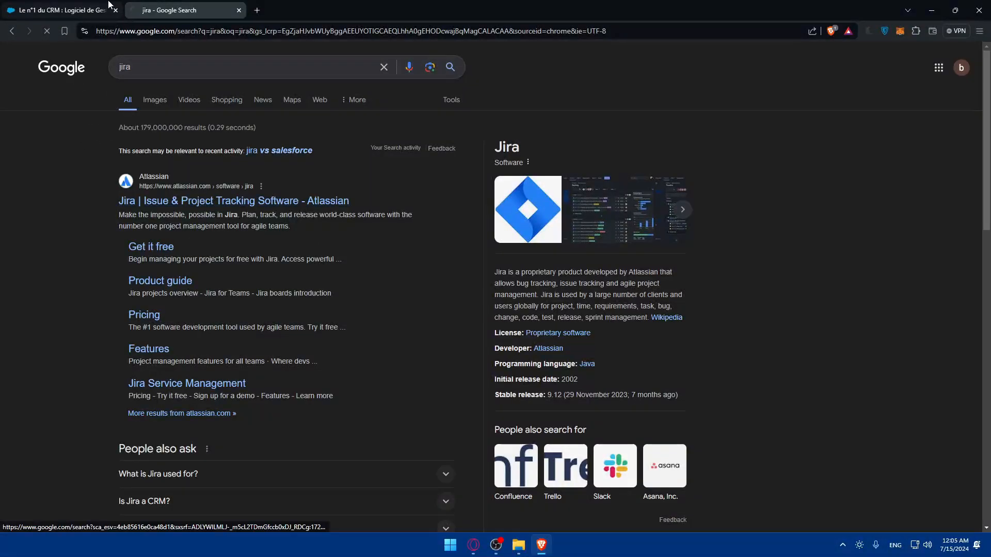
Step: Change the Salesforce site's region to All other countries (English) under Europe, Middle East and Africa
click(93, 6)
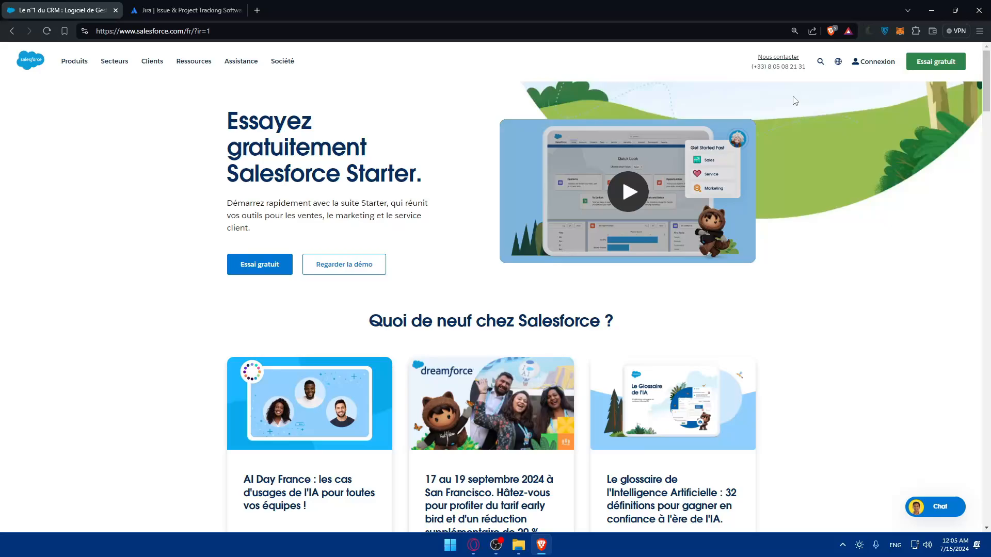
click(838, 62)
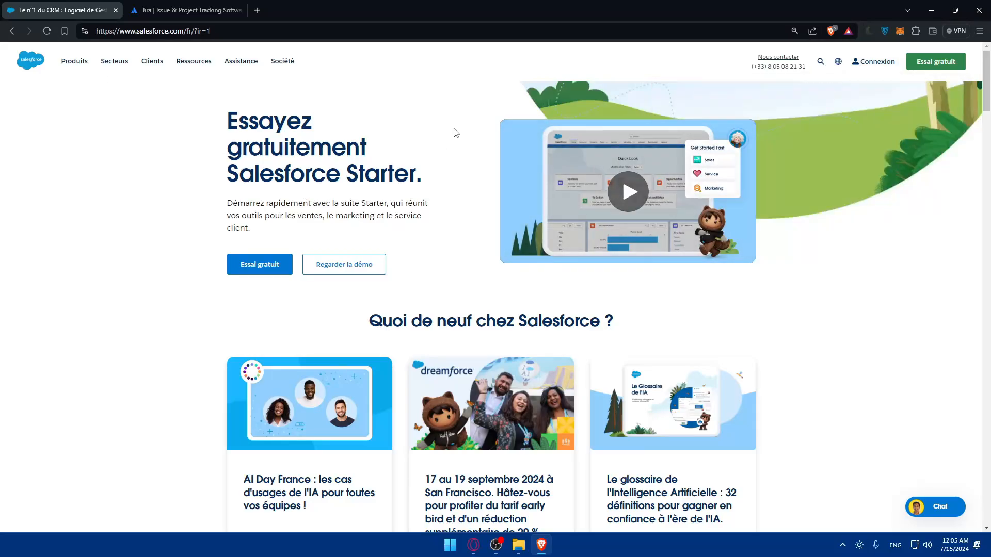
click(837, 62)
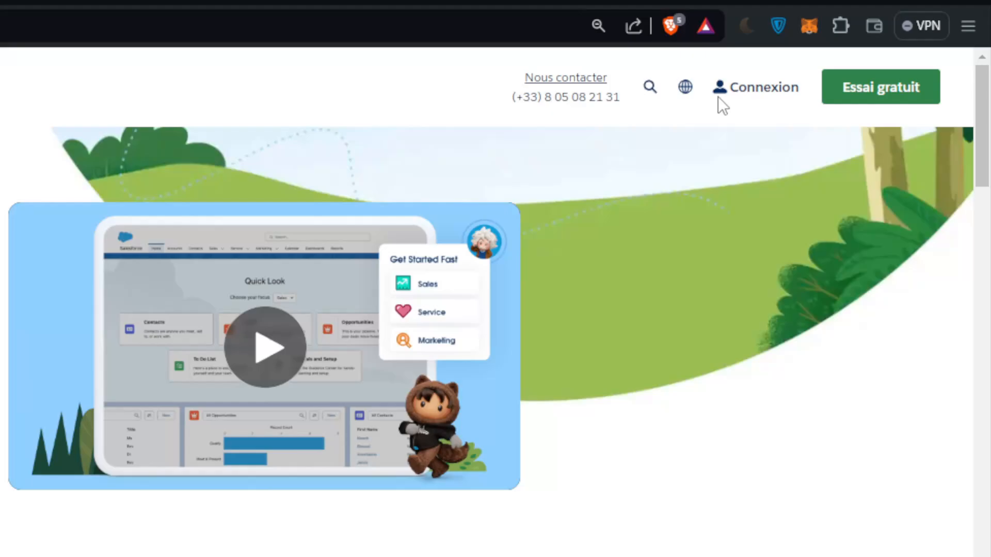
mouse_move(838, 62)
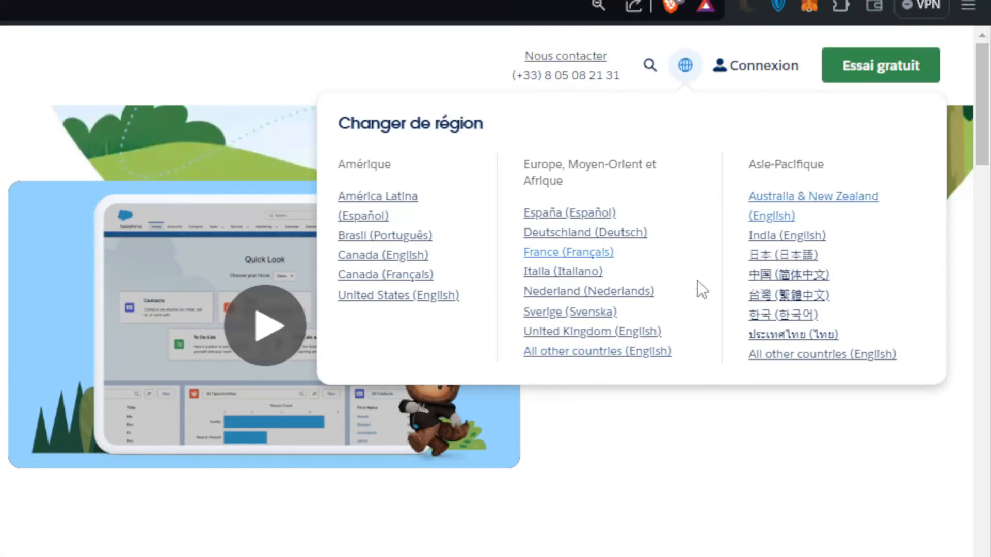
mouse_move(685, 66)
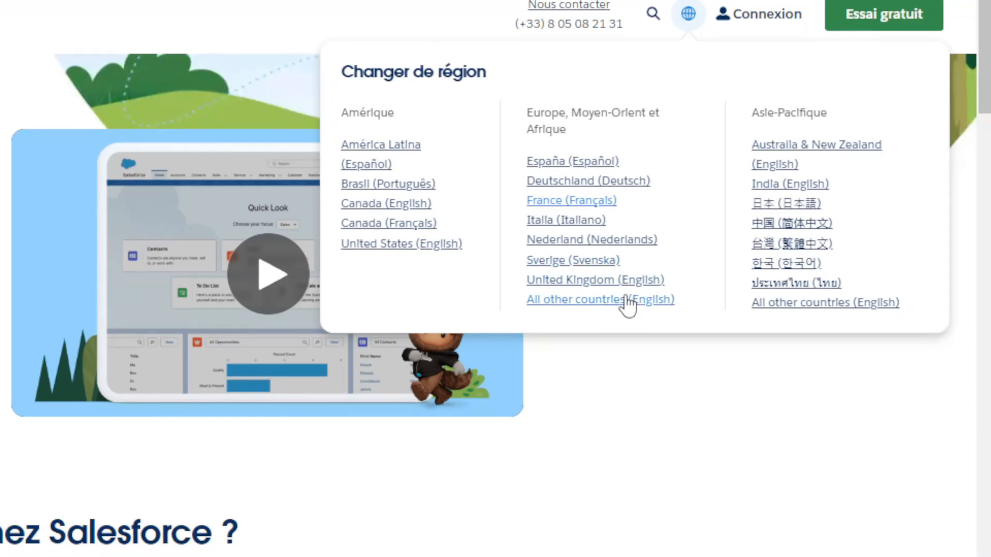
click(626, 300)
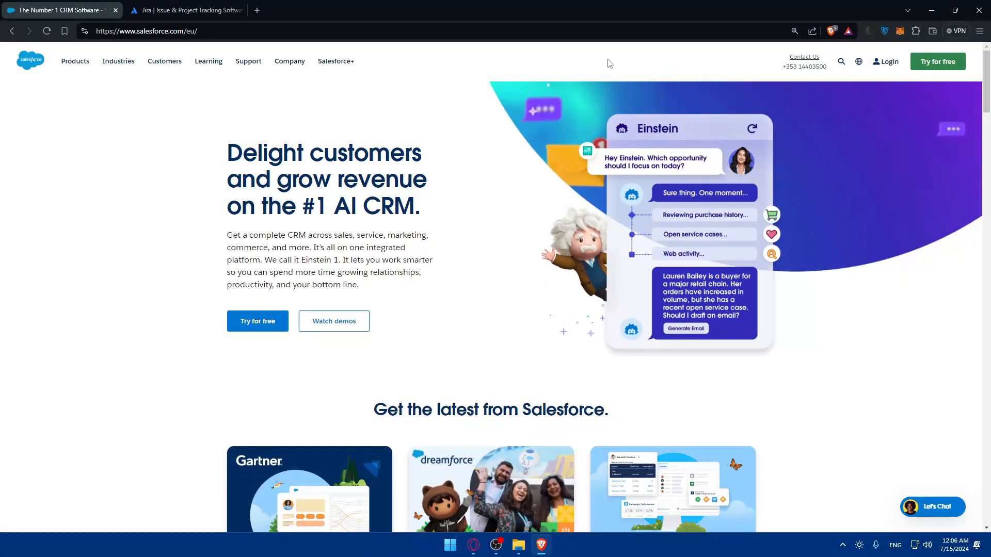
Step: Open Salesforce's Sales Cloud free trial sign-up page and read the trial length and payment terms
mouse_move(901, 67)
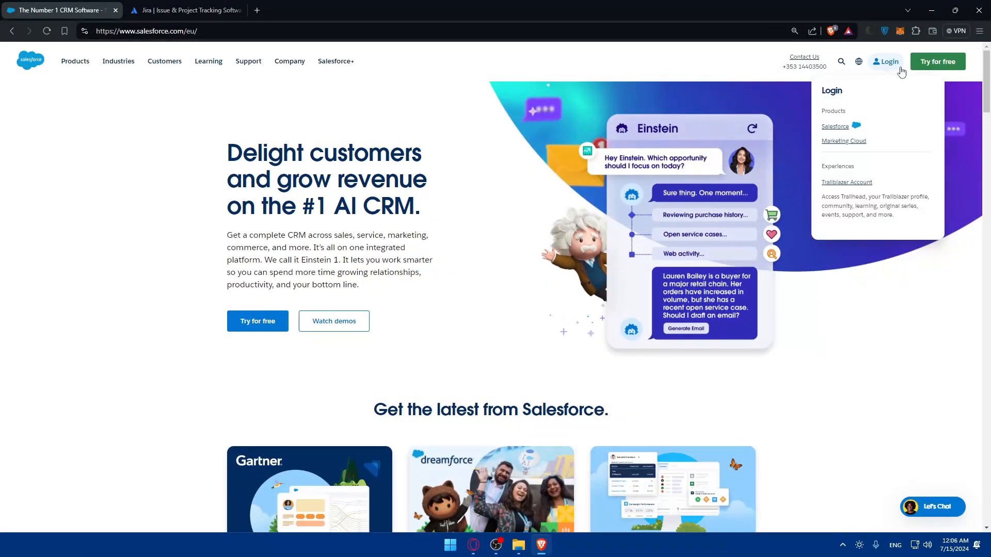
click(834, 126)
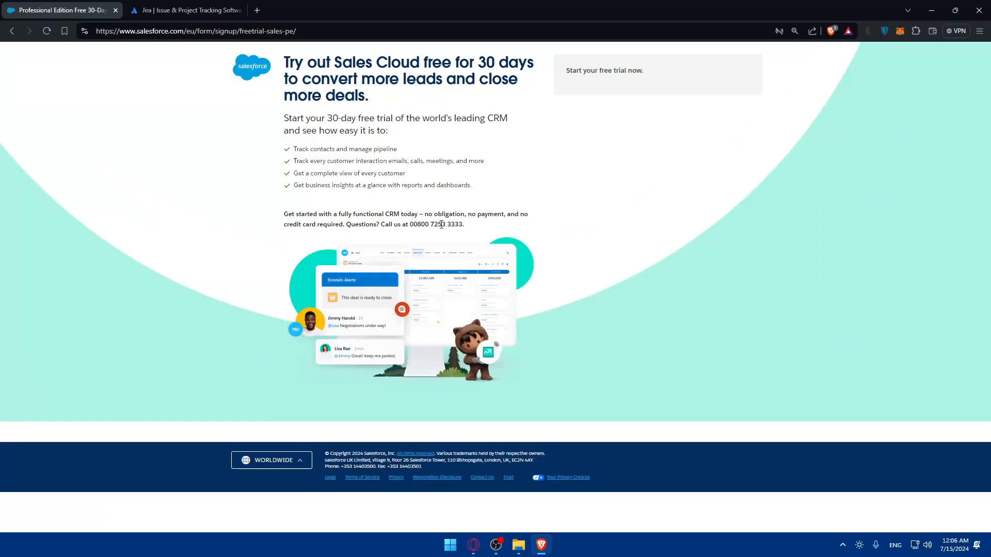
double_click(338, 118)
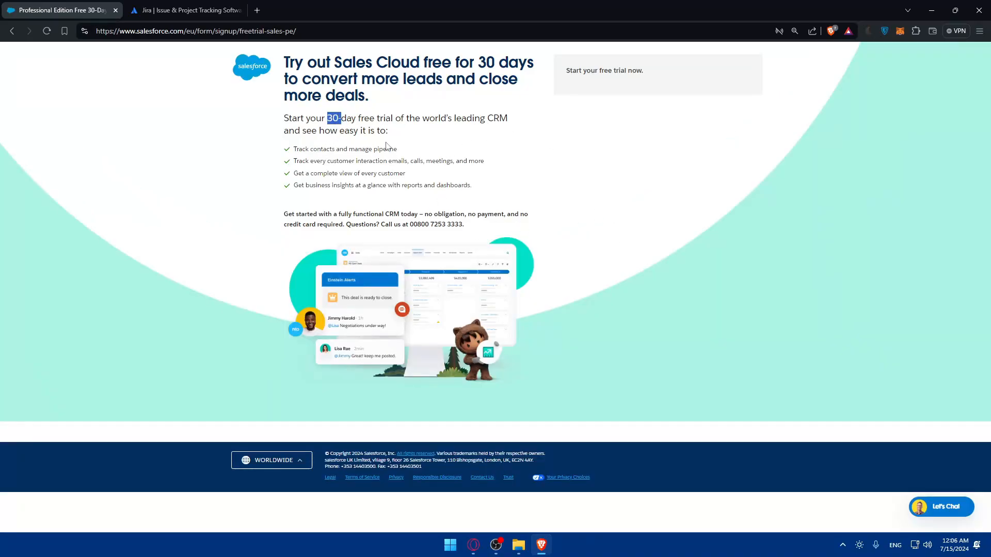
drag(424, 214, 488, 214)
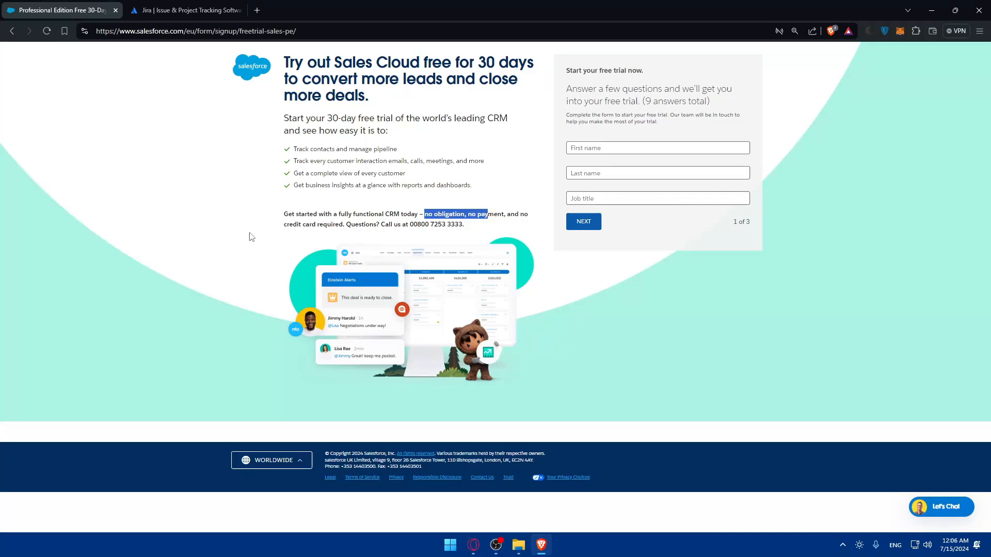
drag(284, 225, 350, 226)
click(349, 225)
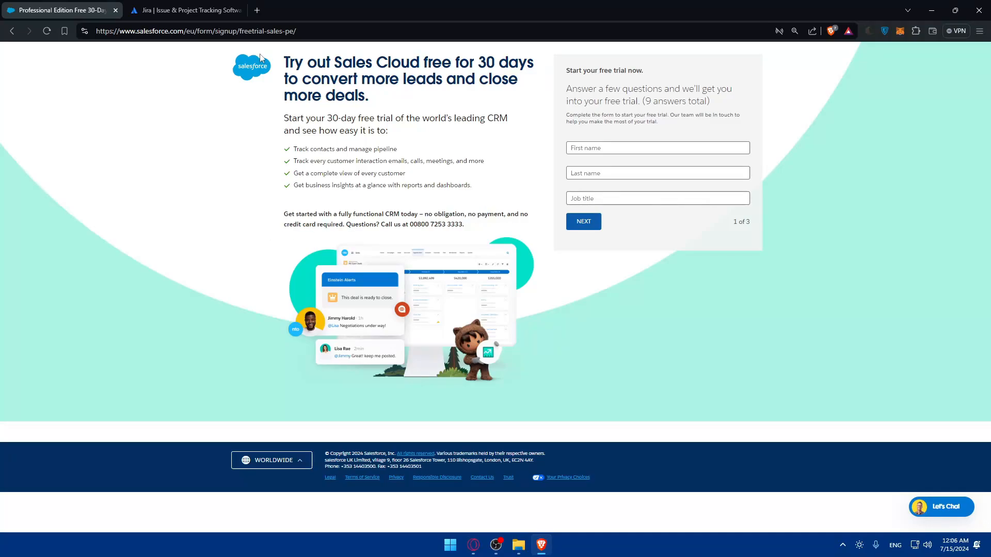
Step: Sign in to Atlassian from the Jira site with an existing Google account and close the goals pop-up on the home page
click(216, 7)
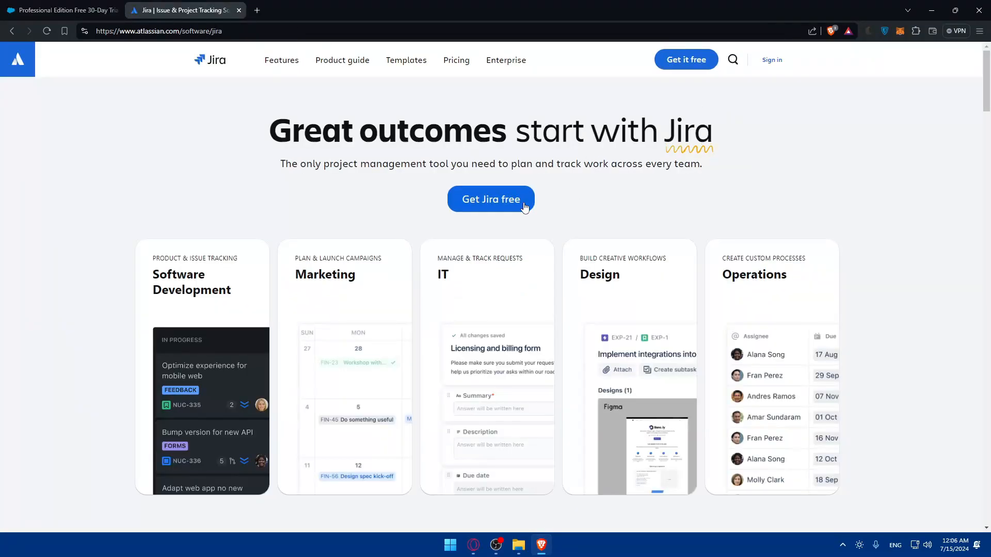
click(773, 59)
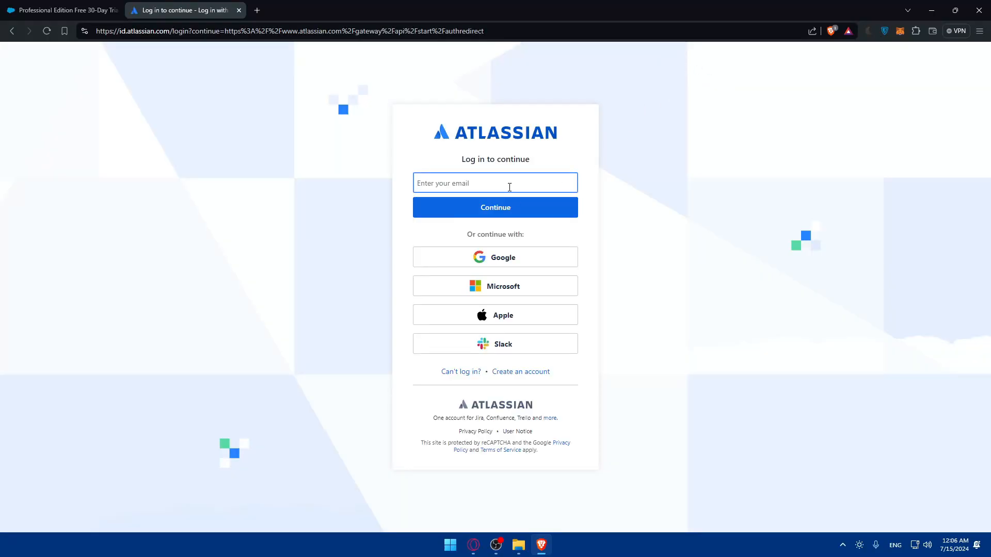
click(509, 258)
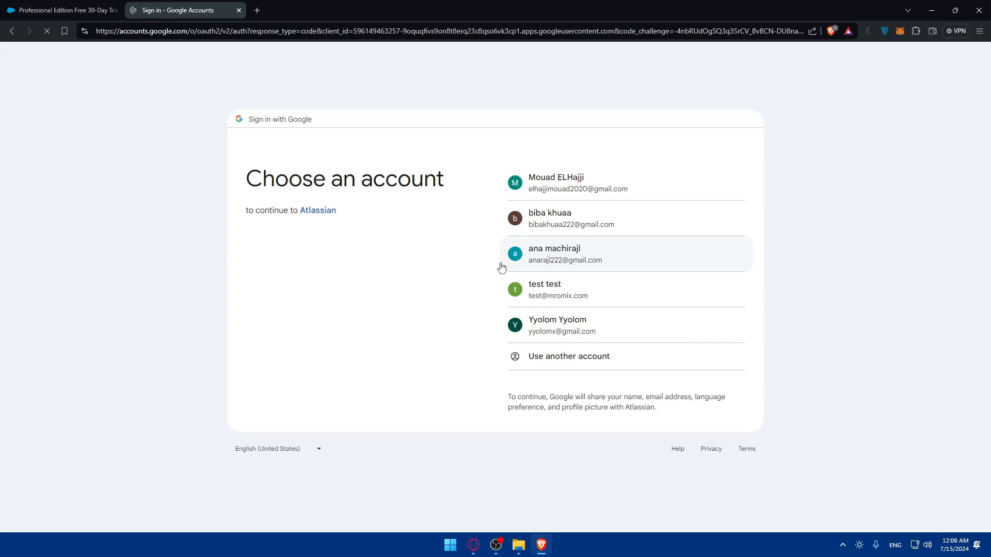
click(505, 301)
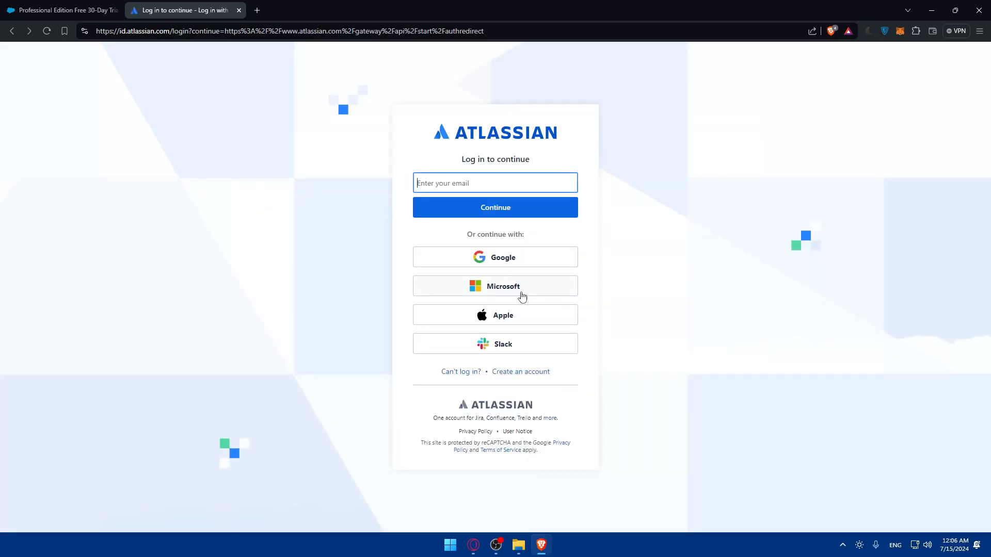
click(504, 256)
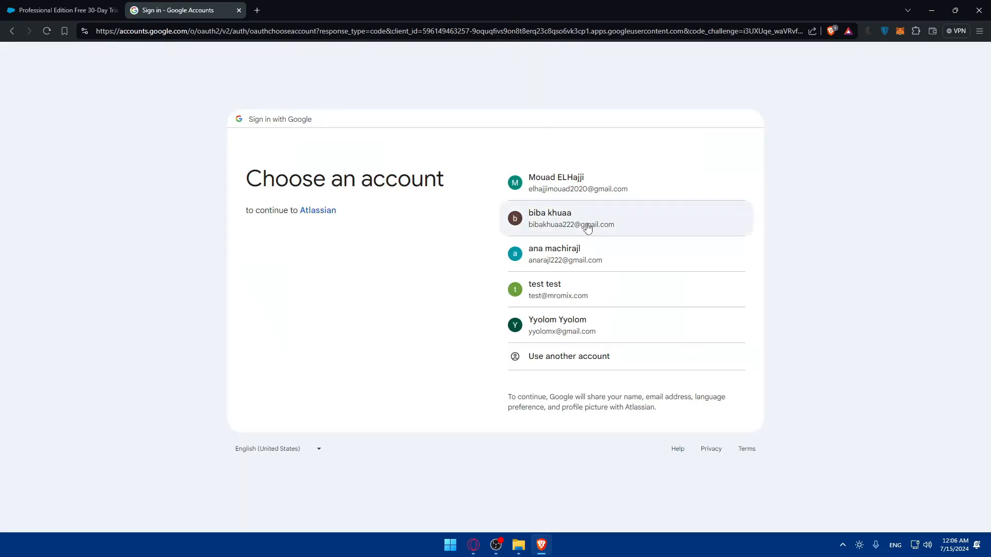
click(588, 228)
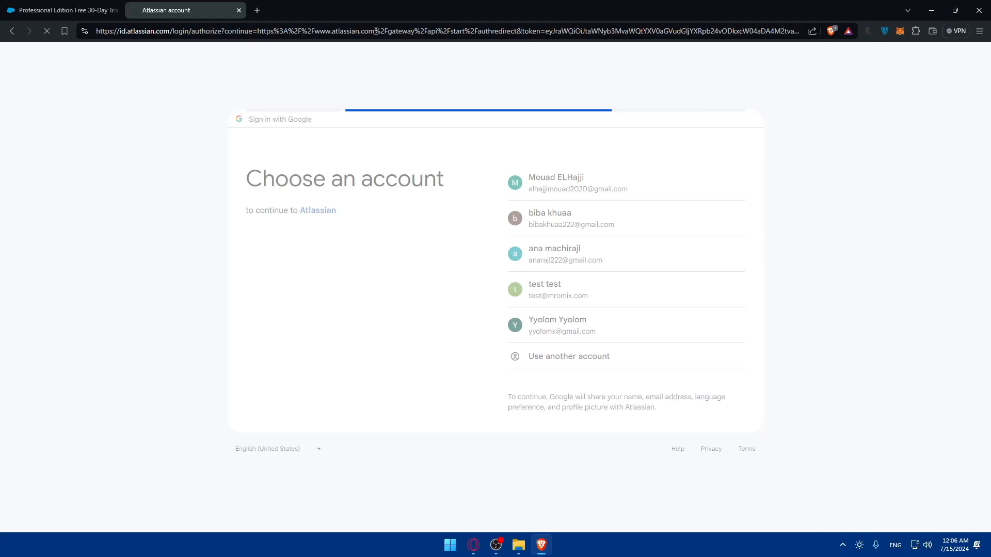
click(101, 7)
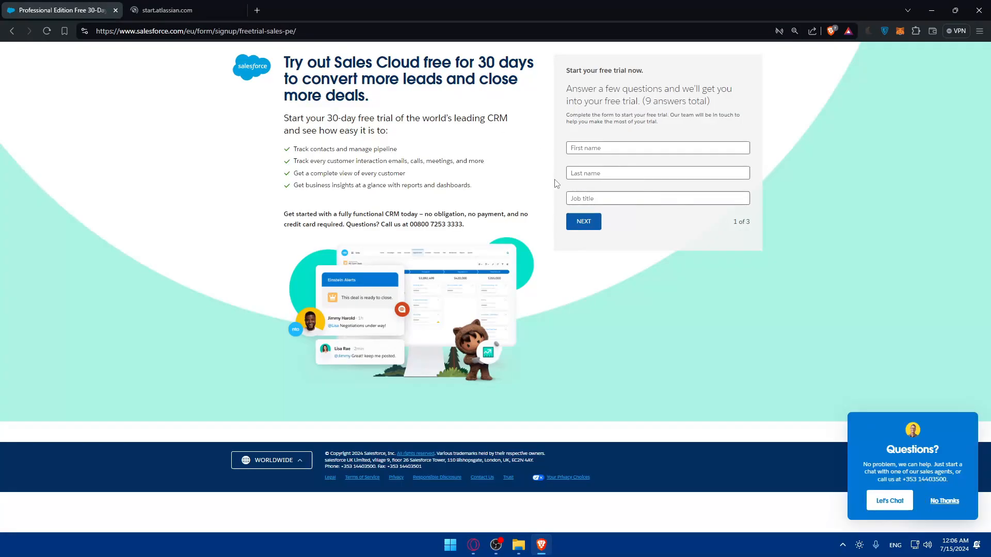
click(213, 12)
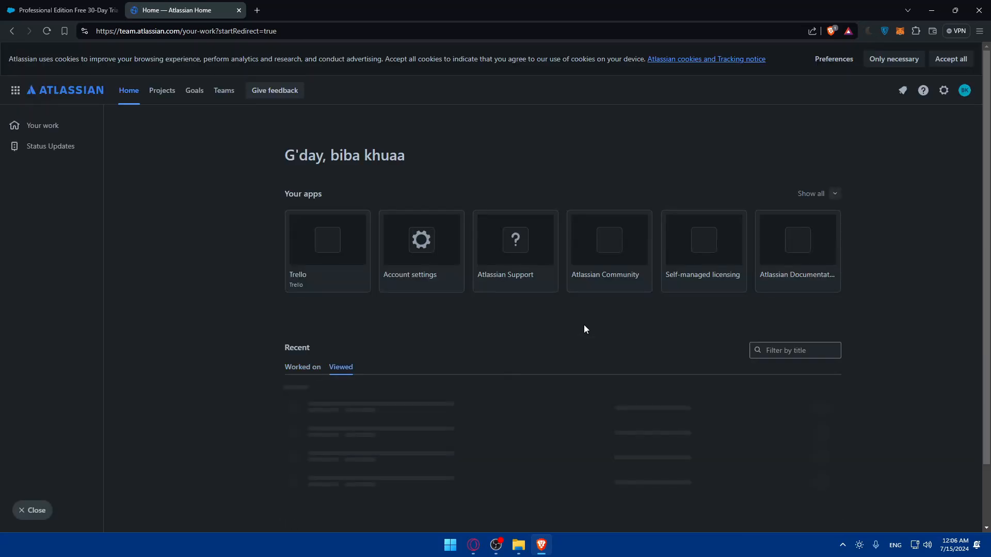
click(33, 511)
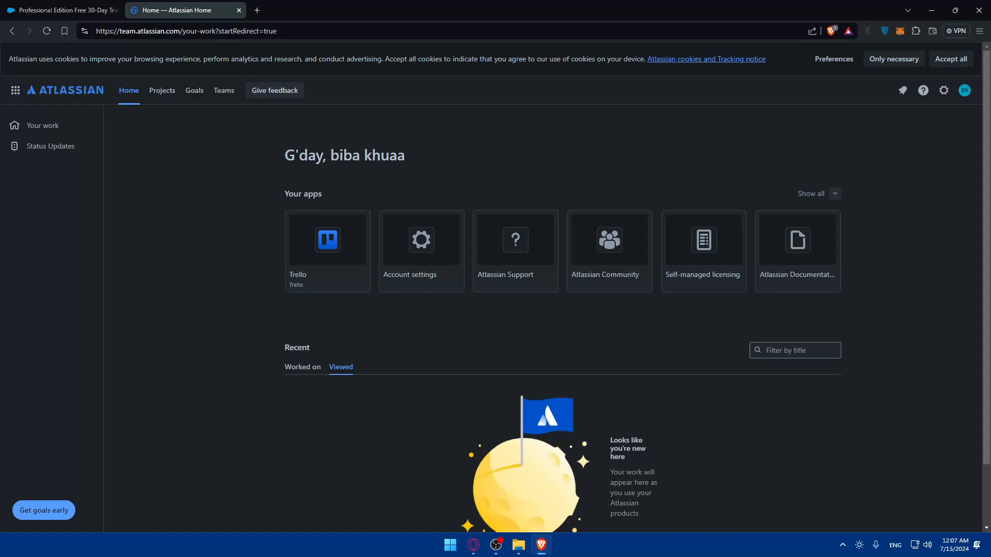
Step: Go to zapier.com in a new tab
click(252, 14)
text(z)
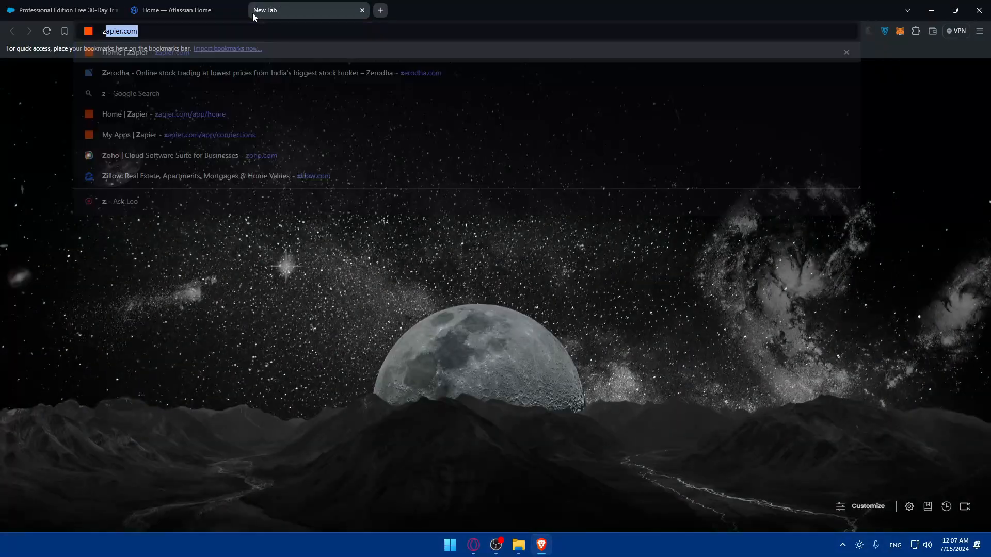
text(apier)
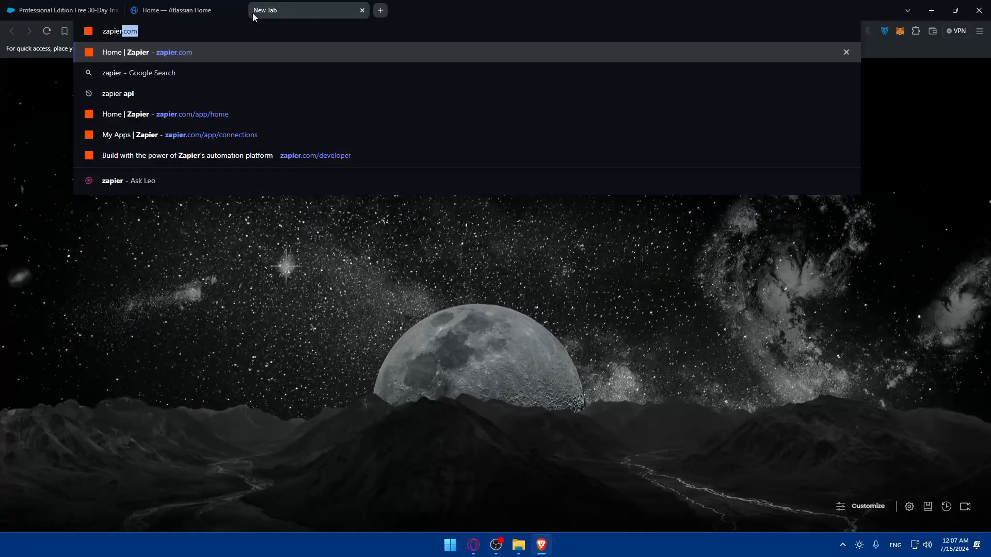
text(.com)
key(Return)
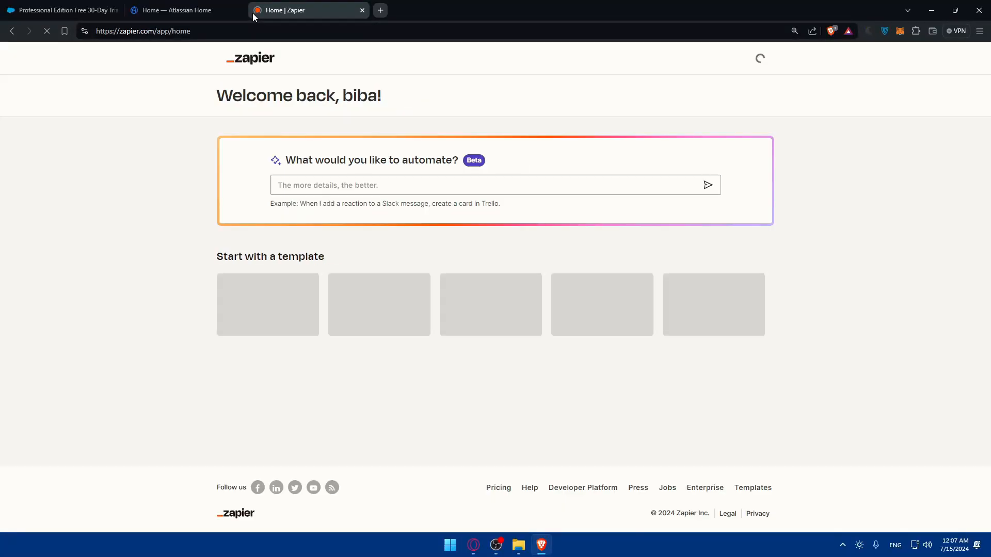
Step: Open zapier.com in a private window and go through its login page to the sign-up form
key(ctrl+shift+n)
text(zapier.com)
key(Return)
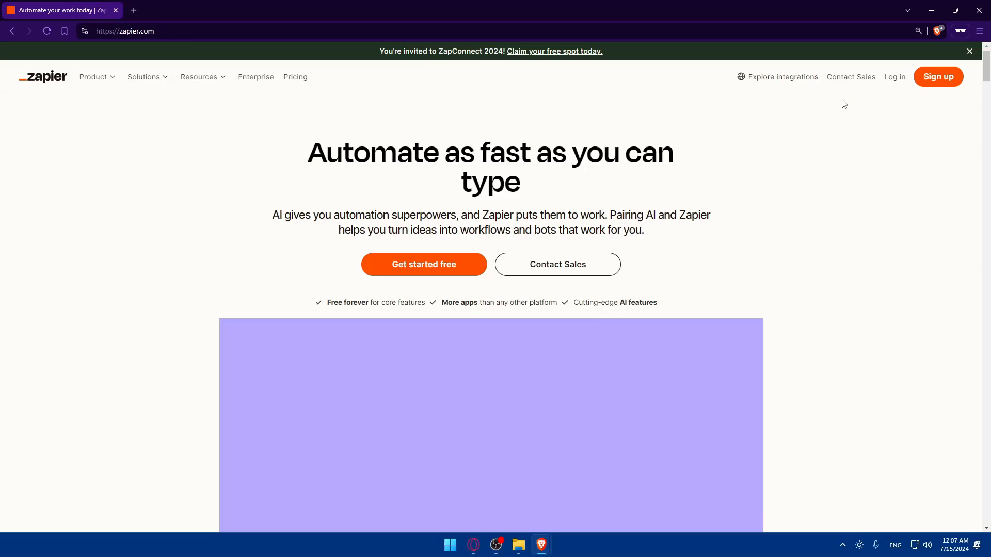
click(894, 77)
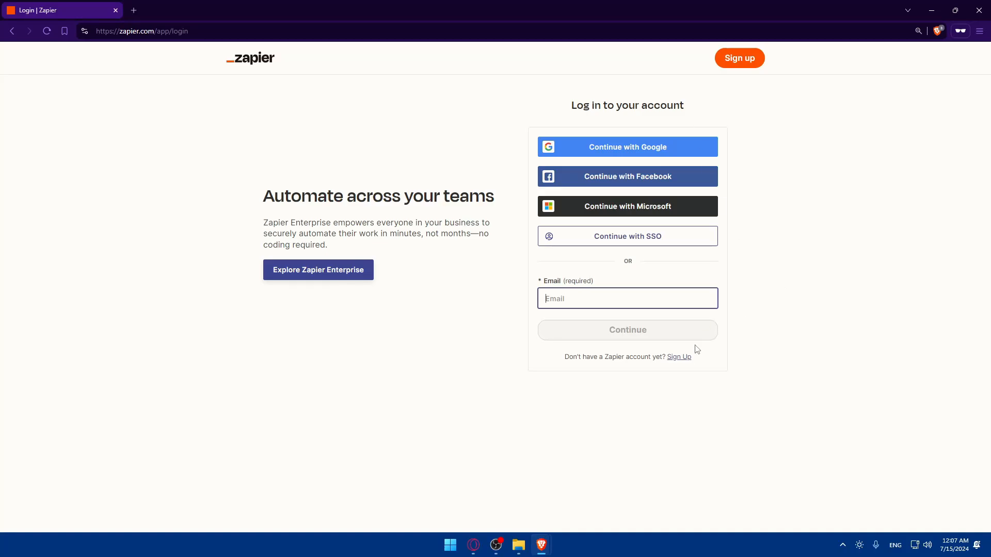
click(679, 357)
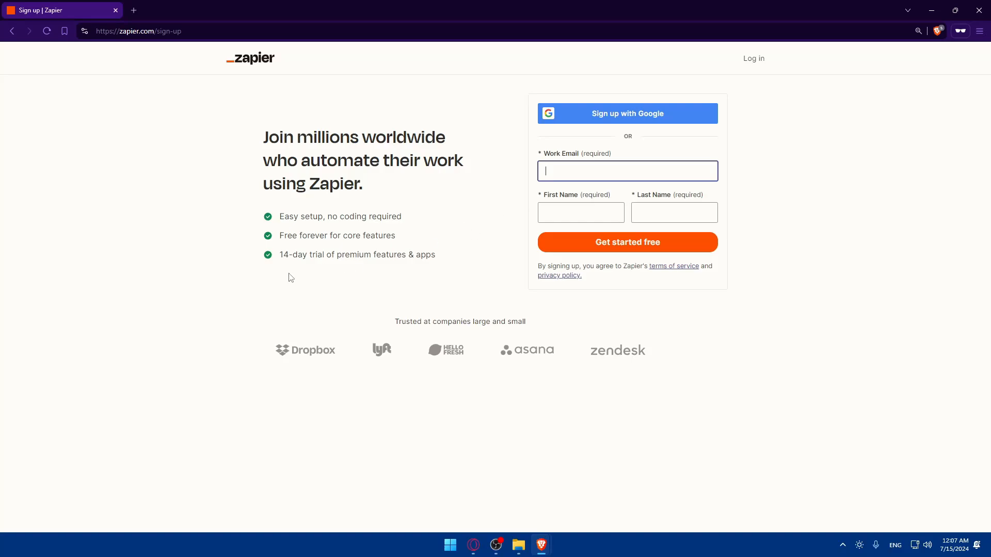
Step: Examine the 14-day premium trial offer on Zapier's sign-up page and close the private window
drag(279, 254, 369, 254)
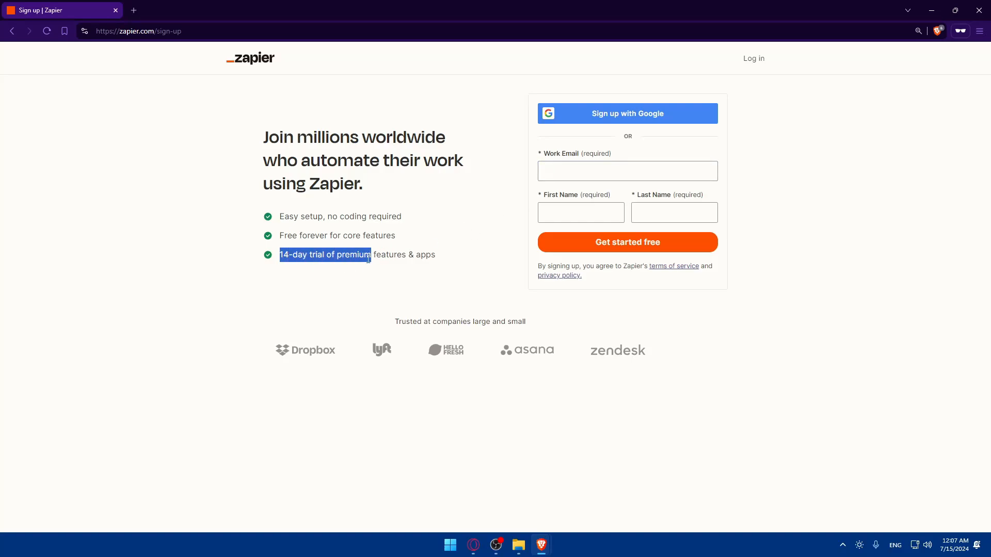
click(378, 258)
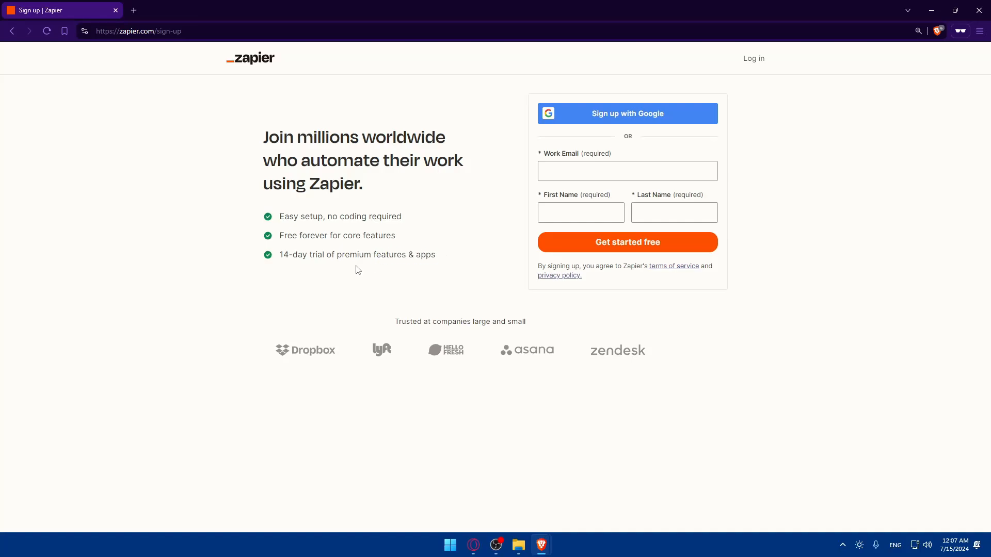
drag(274, 255, 421, 255)
click(261, 238)
click(308, 254)
click(421, 255)
mouse_move(283, 256)
mouse_down()
mouse_move(375, 256)
mouse_move(303, 254)
mouse_up()
click(374, 256)
click(302, 252)
click(978, 9)
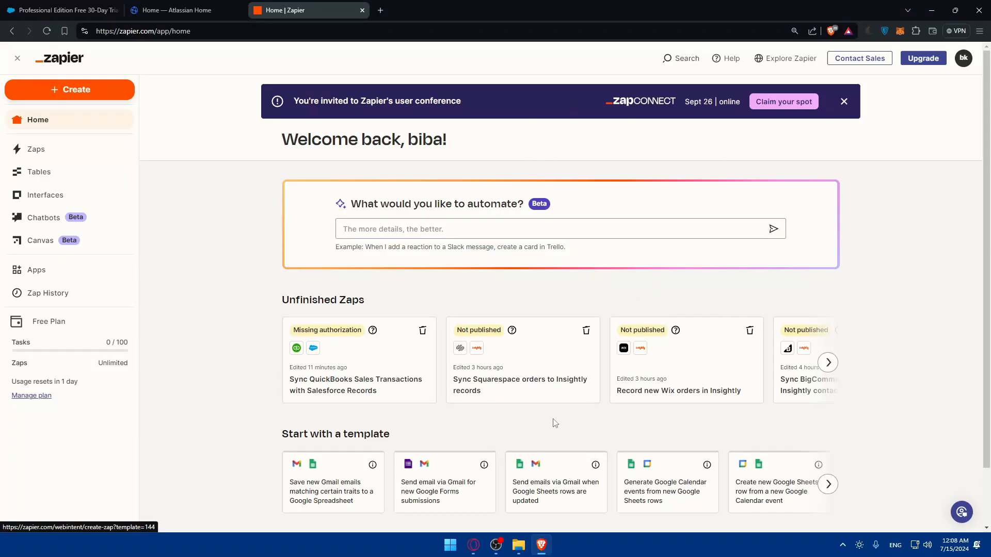
Step: Open Zapier's Apps page and search the app connections for salesforce
click(72, 279)
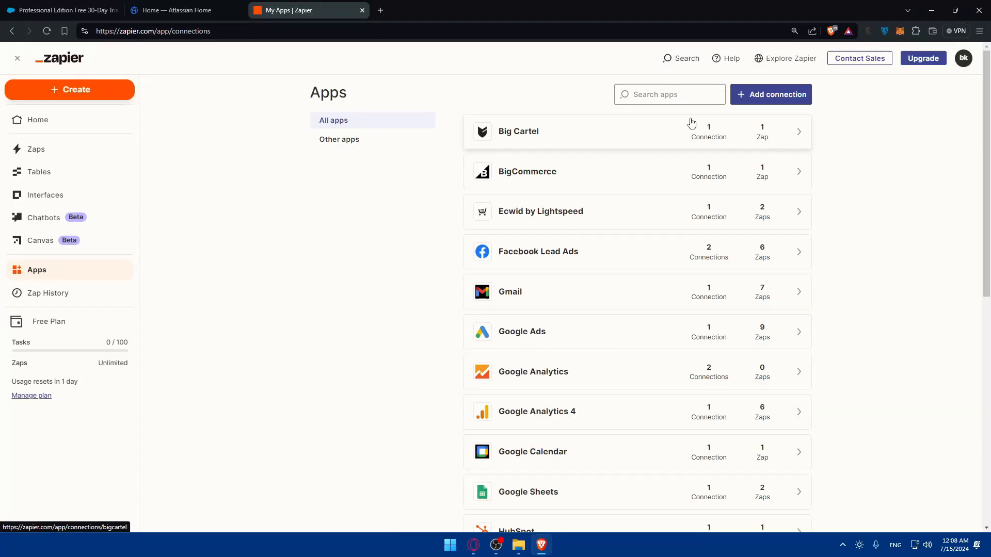
click(192, 8)
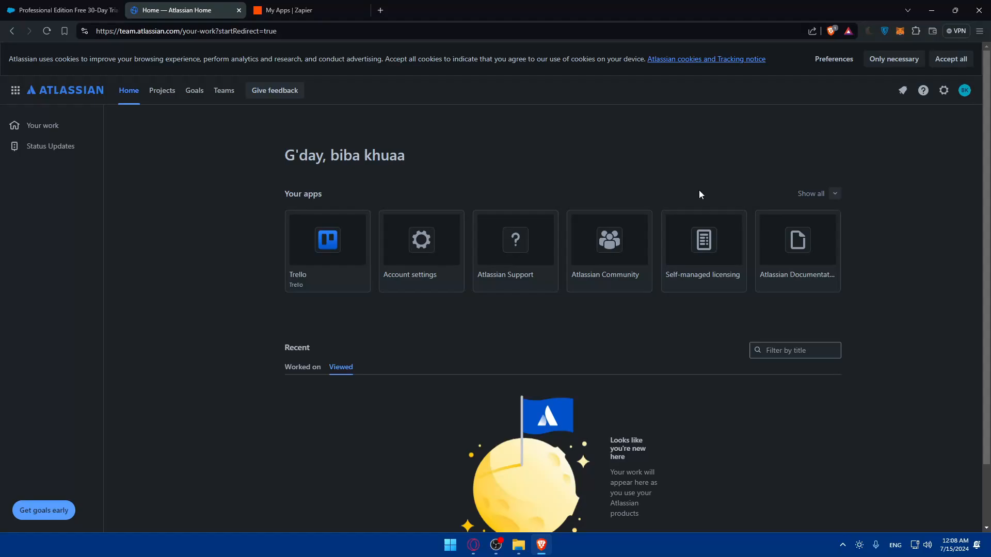
click(31, 9)
click(305, 10)
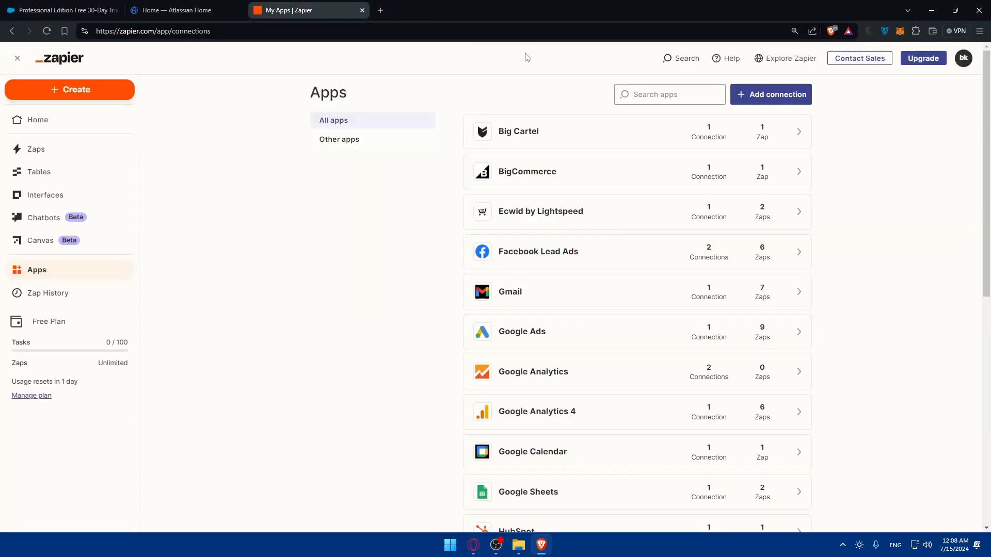
click(644, 99)
text(sales)
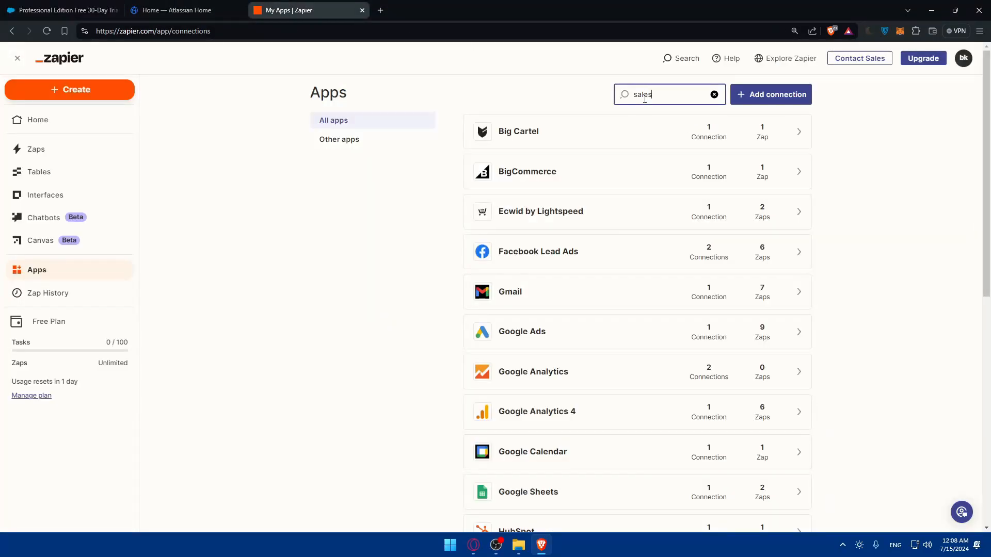
text(force)
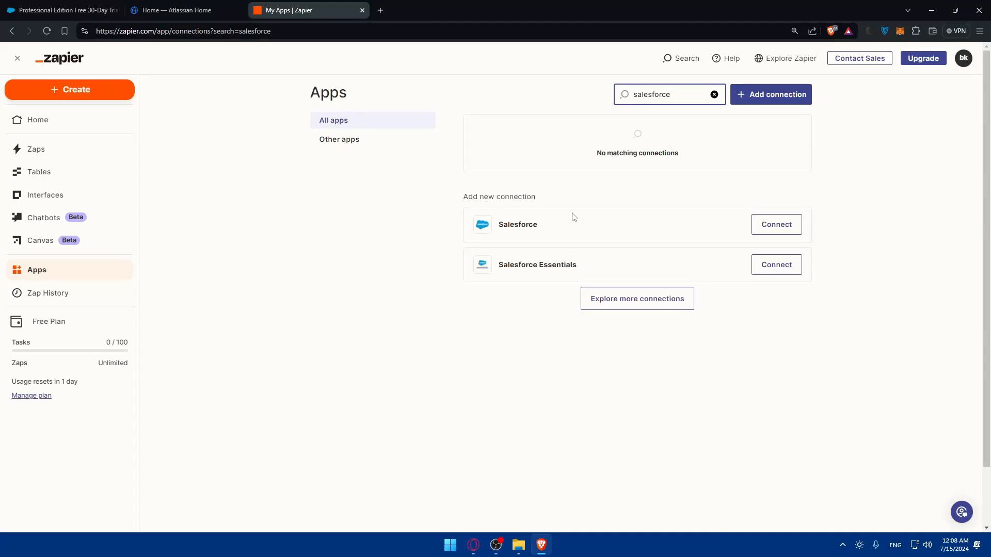
Step: Start a Salesforce connection with the production environment, continue to the Salesforce login form and close the connection window
click(777, 228)
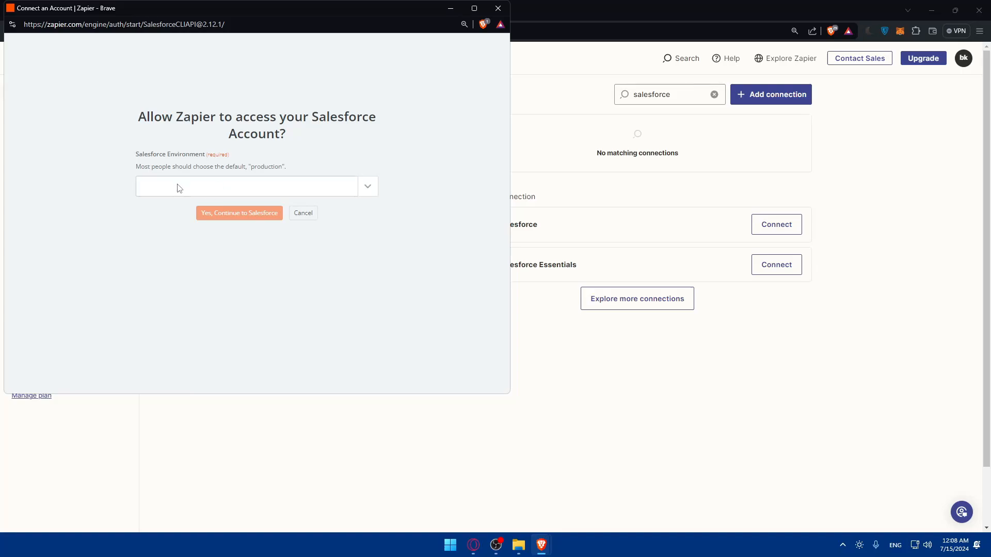
click(175, 188)
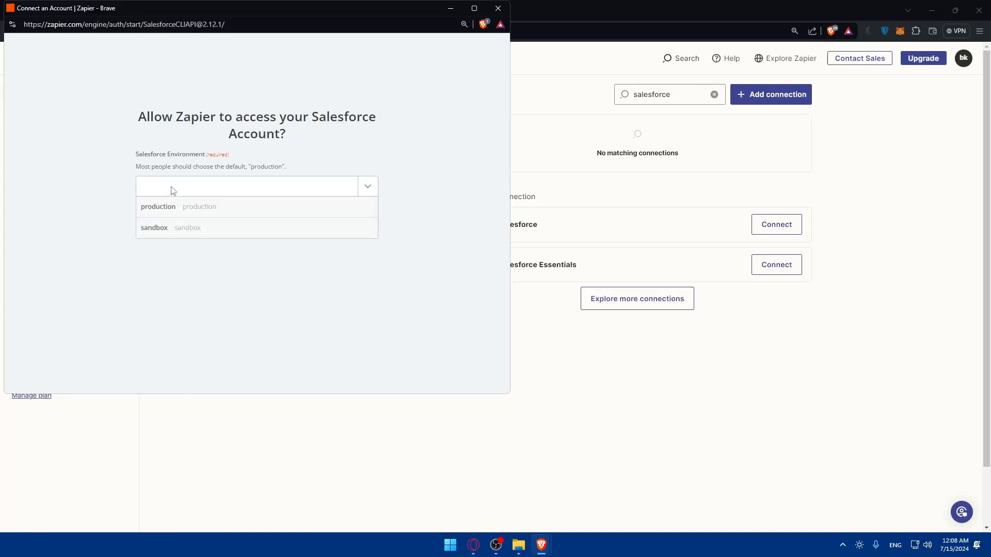
drag(107, 174, 315, 169)
click(297, 169)
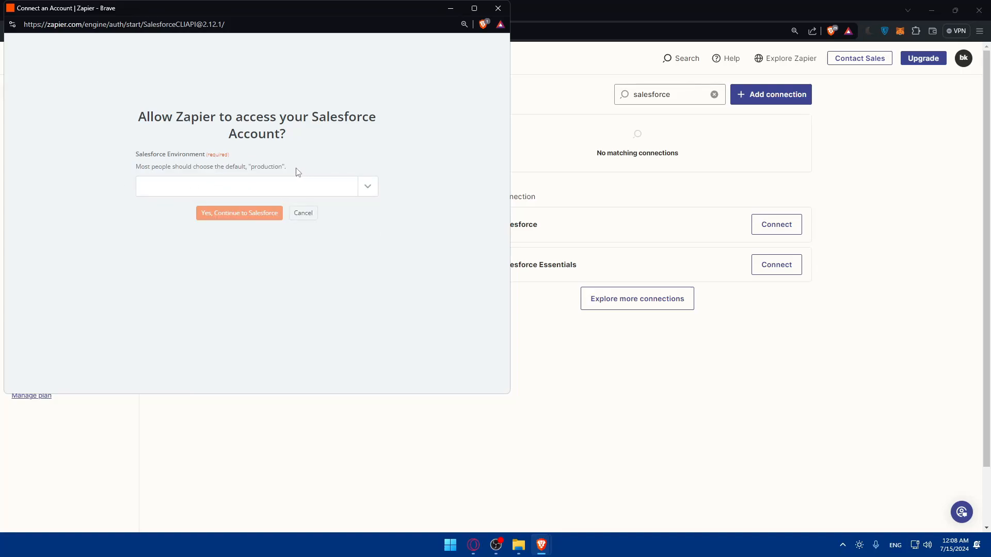
click(193, 188)
click(159, 212)
click(224, 218)
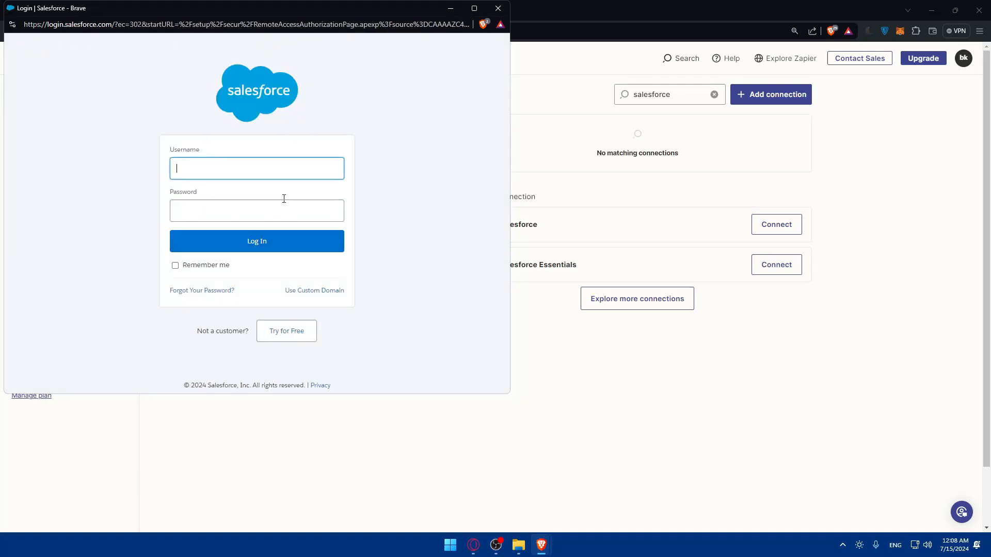
click(498, 8)
Step: Replace the app search with jira and look at the signed-in Atlassian home page before returning to Zapier
click(714, 95)
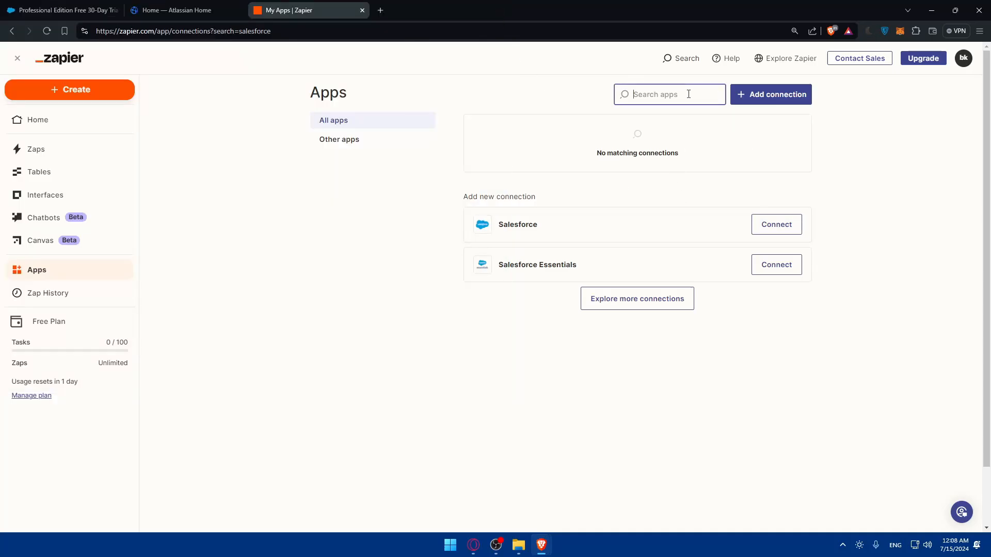
text(jira)
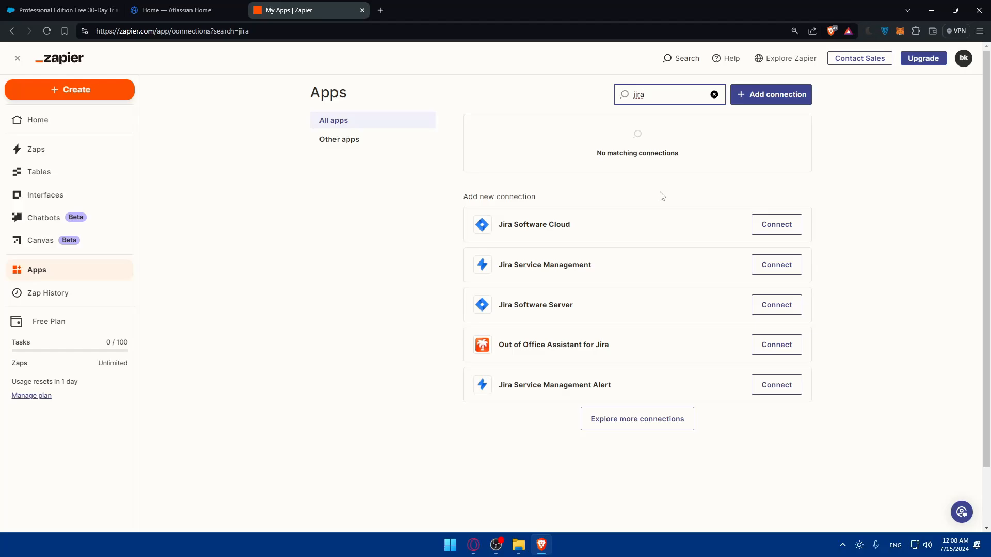
click(184, 6)
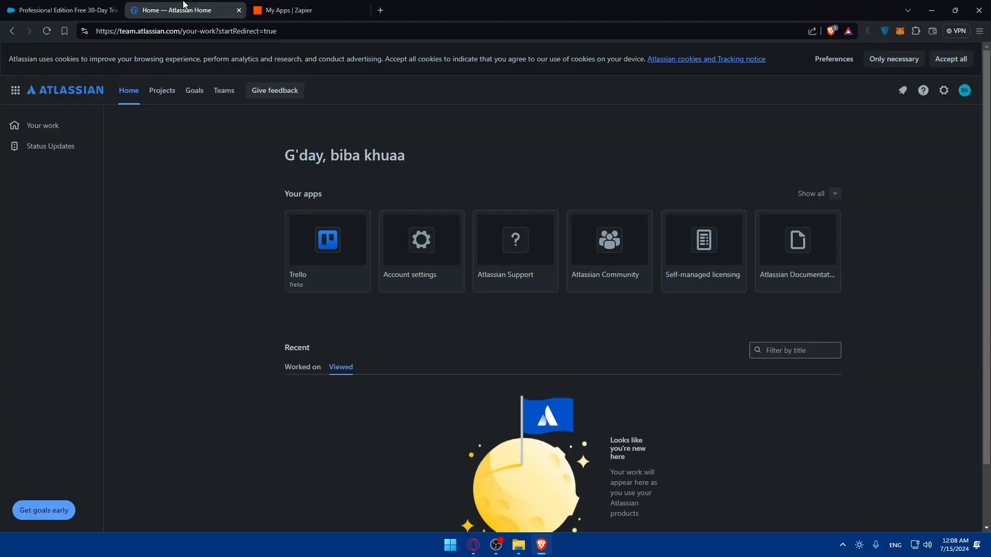
click(296, 7)
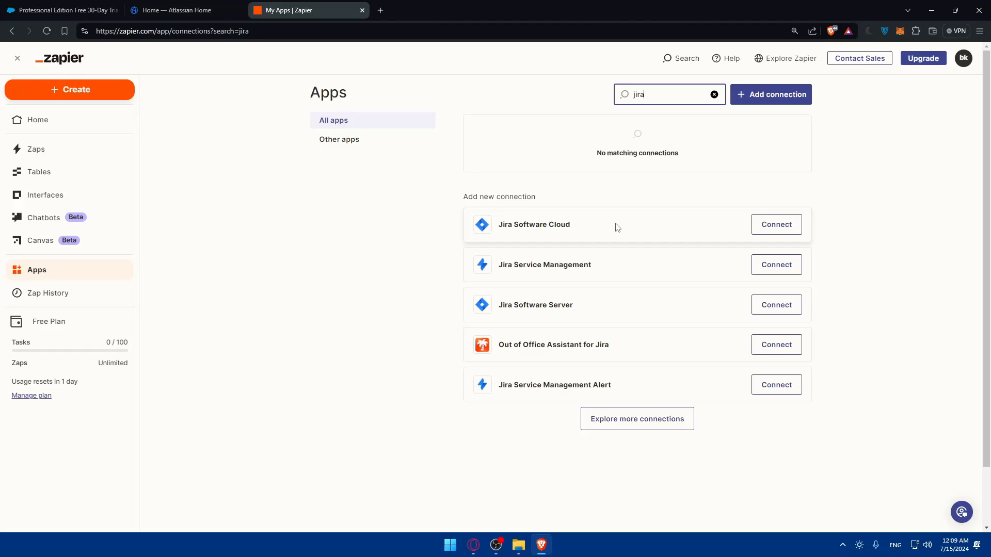
Step: Start a Jira Software Cloud connection, choose "I use Jira Software Cloud" as the version and review the optional cloud site setting
click(758, 225)
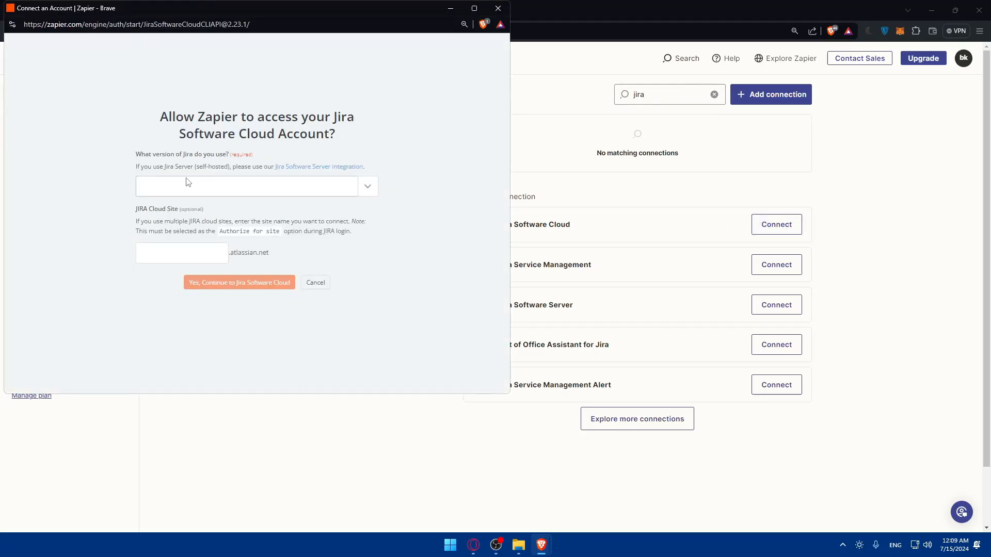
drag(137, 154, 229, 153)
click(205, 186)
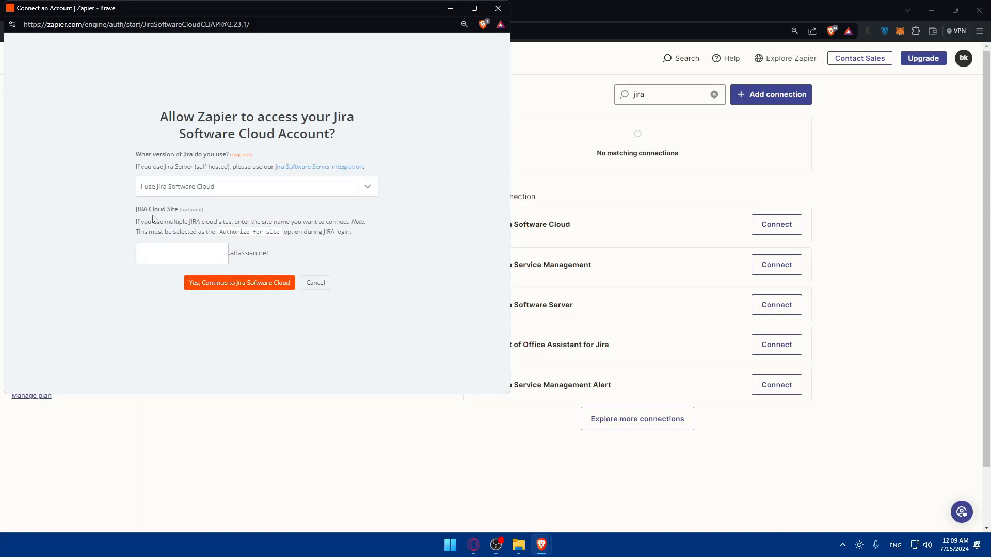
click(206, 256)
drag(136, 222, 234, 224)
click(250, 230)
drag(356, 231, 220, 235)
click(220, 235)
click(299, 414)
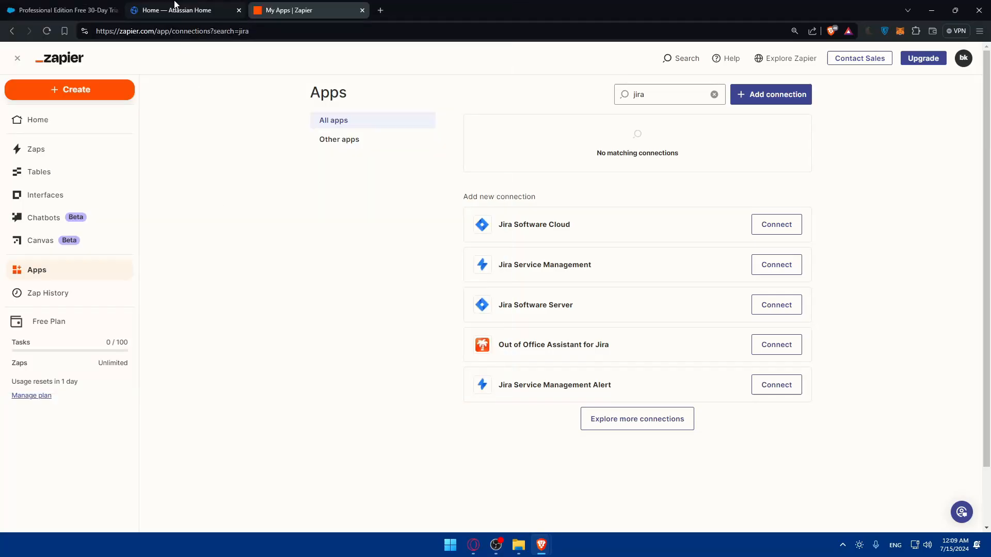
Step: Accept all cookies on the Atlassian home page
click(175, 5)
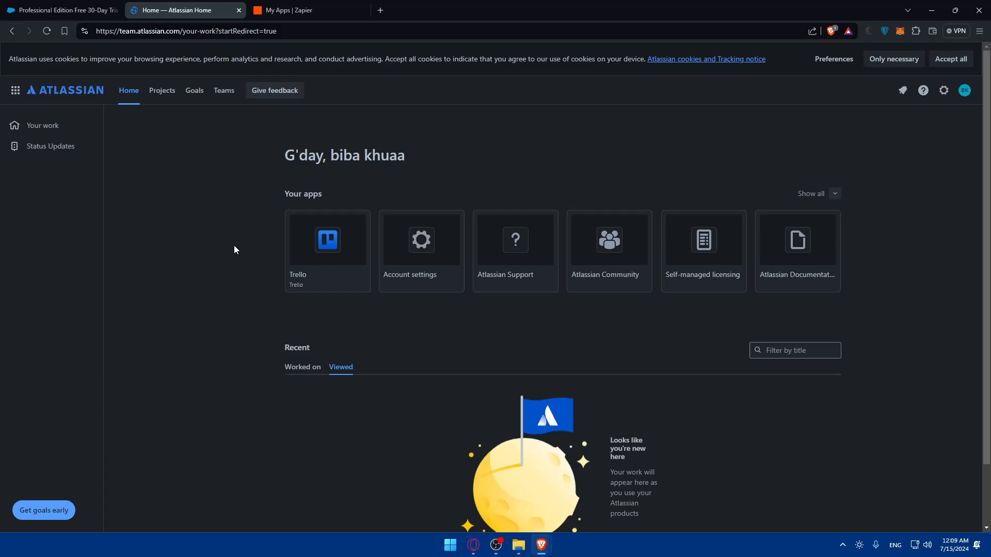
click(951, 59)
click(289, 9)
click(151, 10)
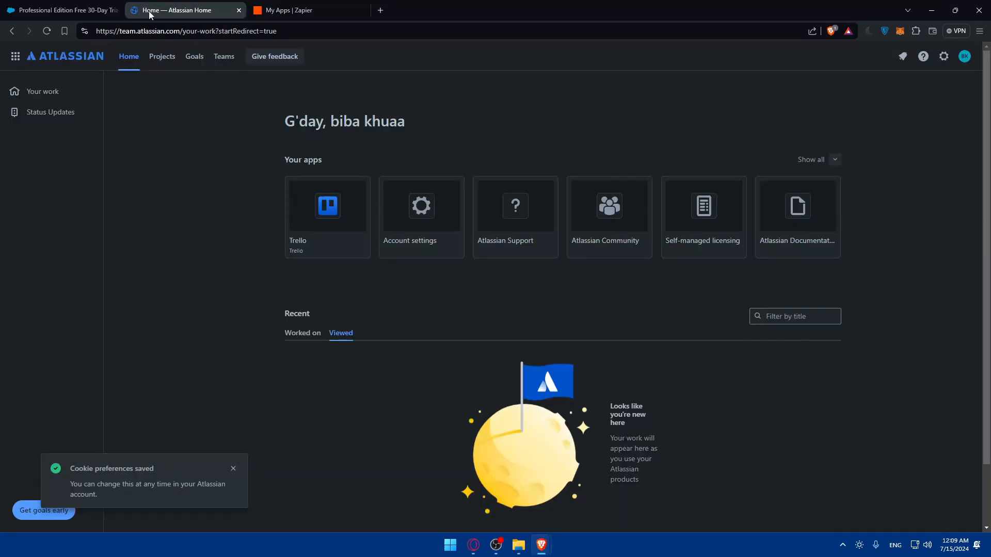
Step: Return to the Jira Software Cloud authorization window, close it without connecting and clear the app search in Zapier
mouse_move(548, 551)
click(558, 454)
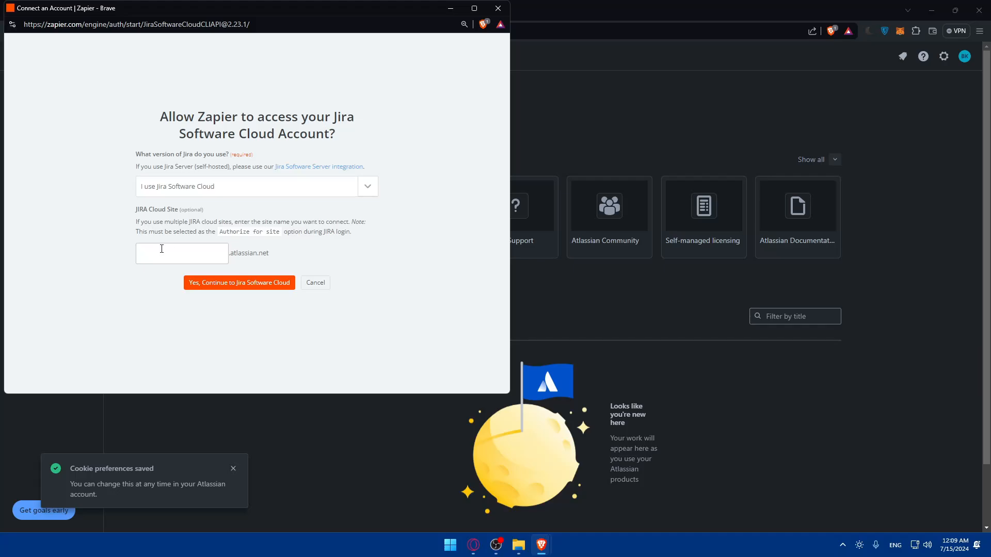
click(227, 288)
click(498, 8)
click(309, 10)
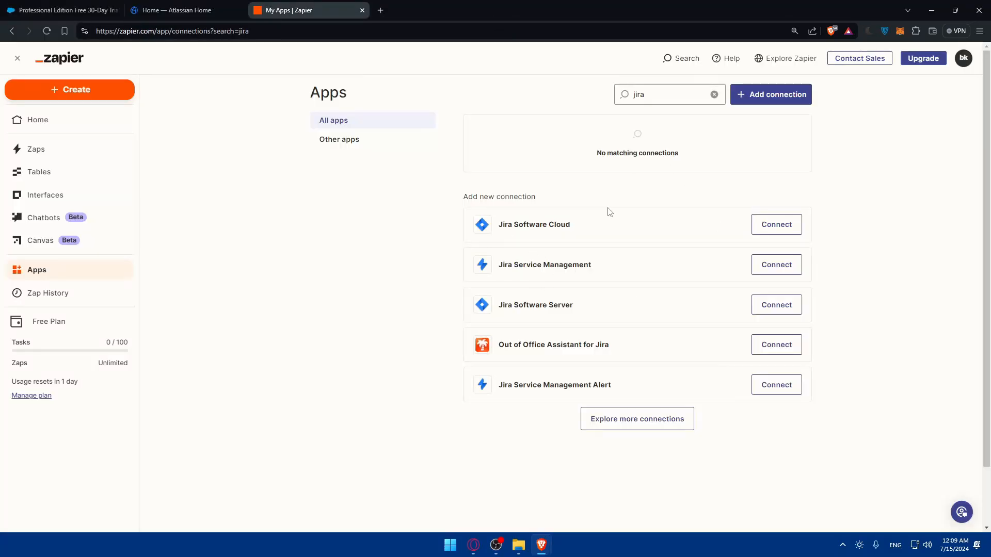
click(713, 96)
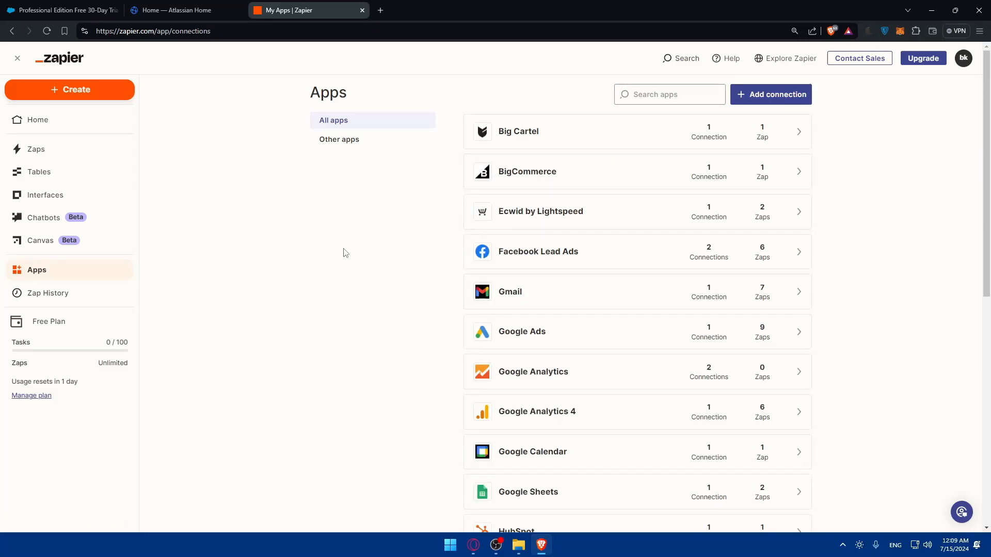
Step: Create a new Zap and ask Copilot to "connect jira to salesforce"
click(73, 94)
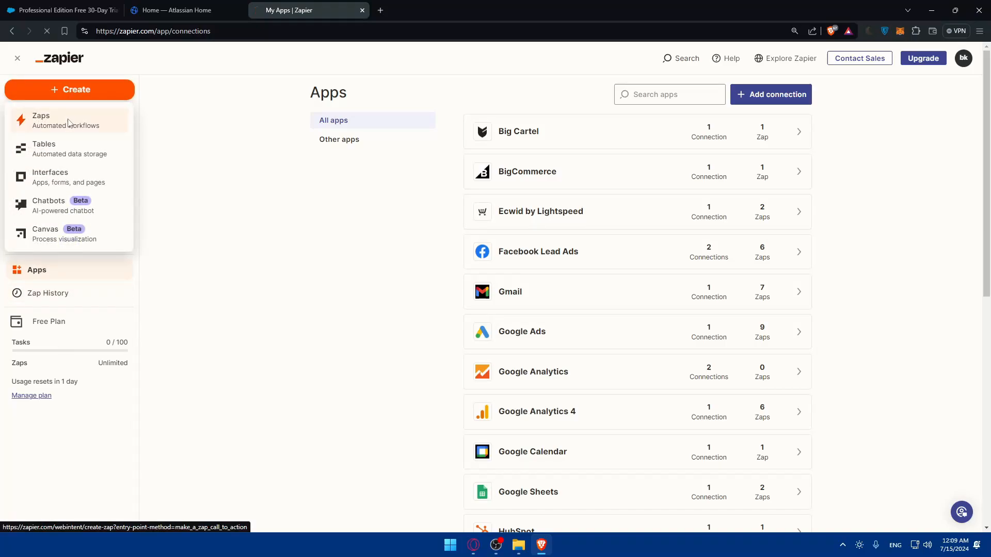
click(70, 116)
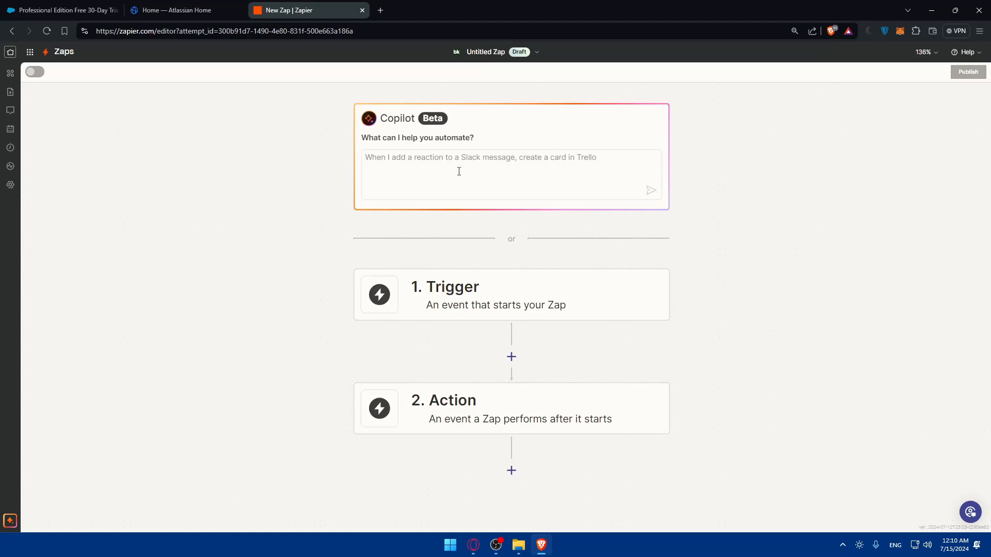
click(516, 170)
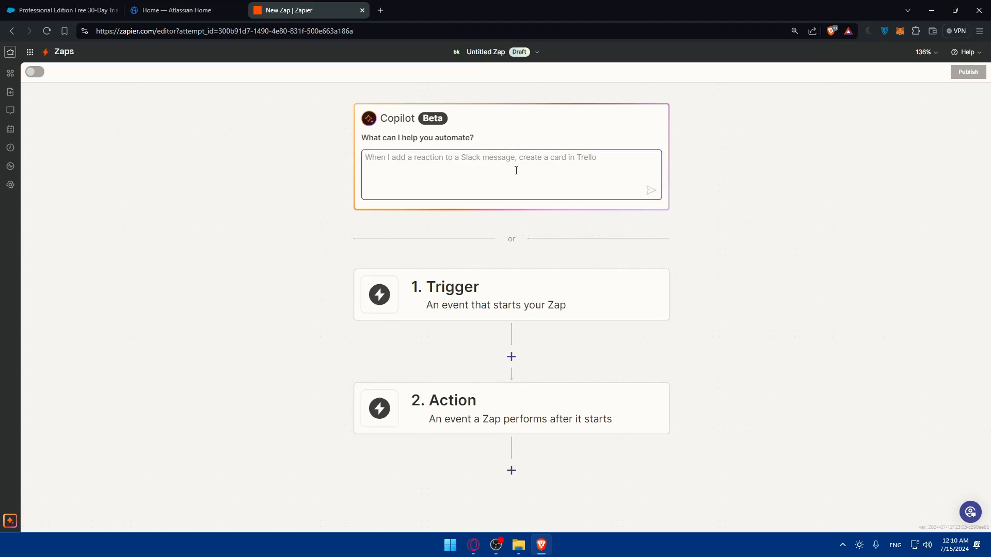
text(connect jira to sales)
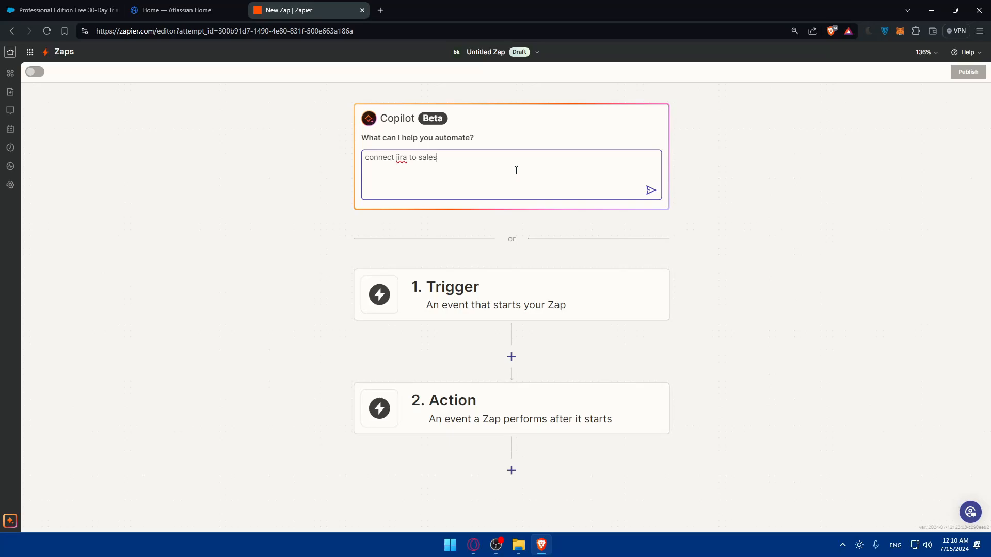
text(force)
key(Return)
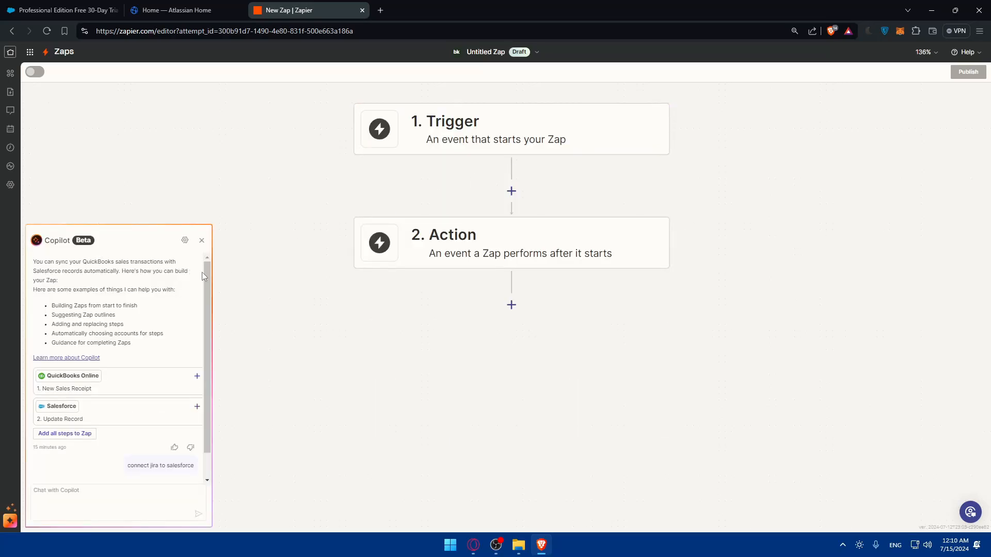
Step: Add all of Copilot's suggested steps for Jira Software Cloud and Salesforce to the Zap
key(alt+Tab)
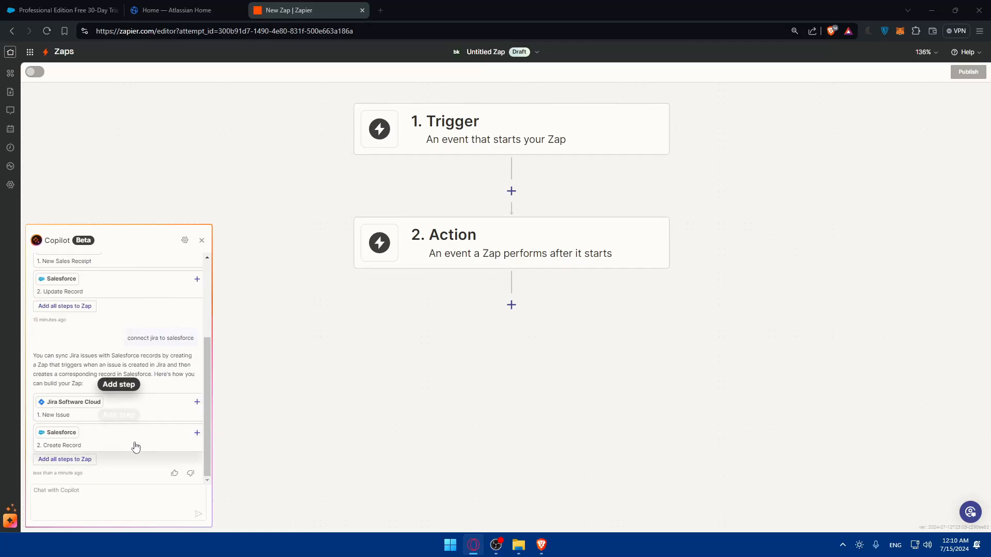
click(49, 459)
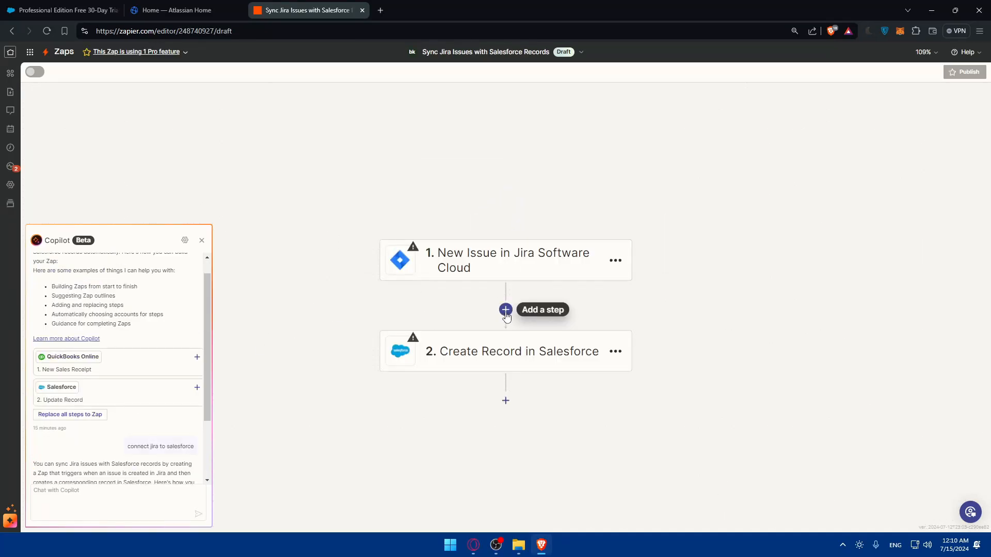
click(506, 310)
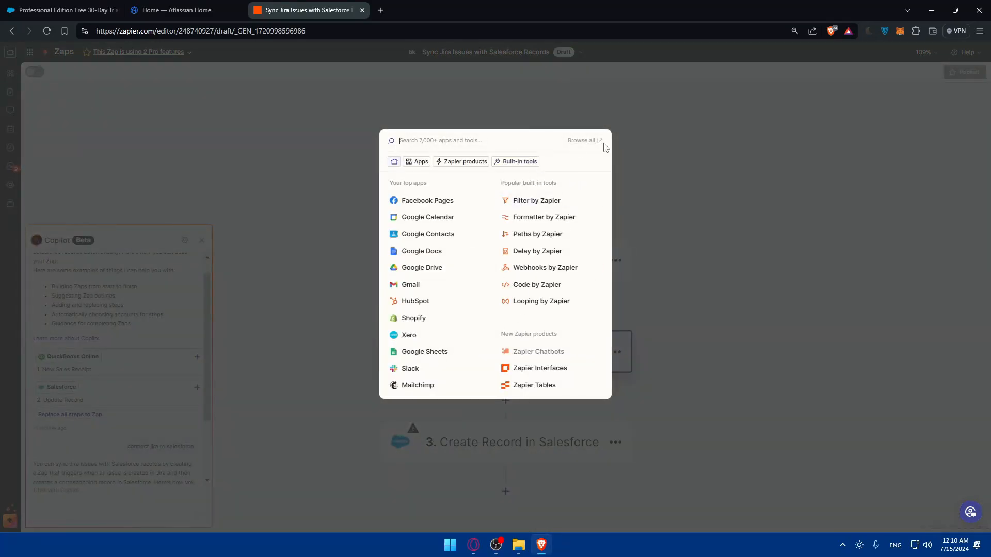
key(Escape)
click(615, 351)
click(666, 408)
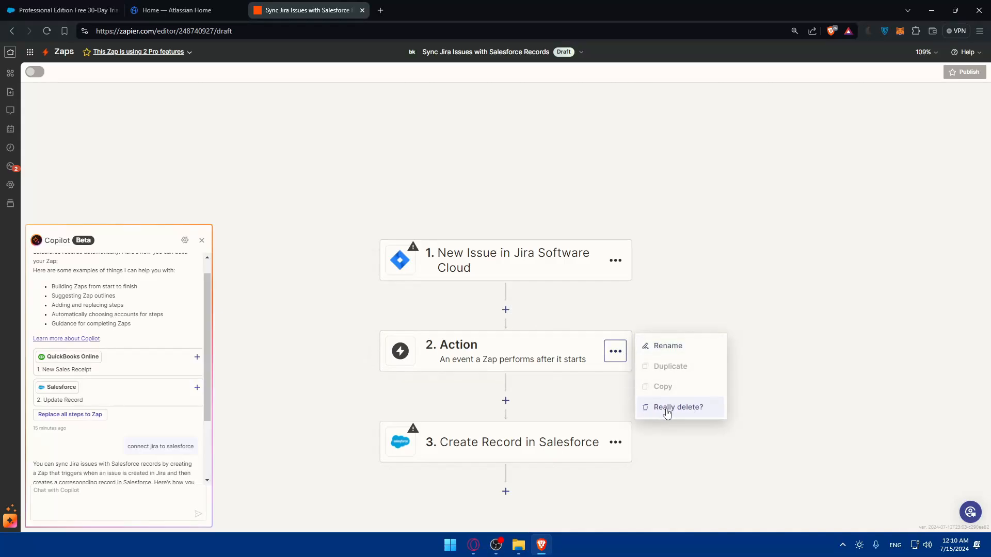
click(672, 411)
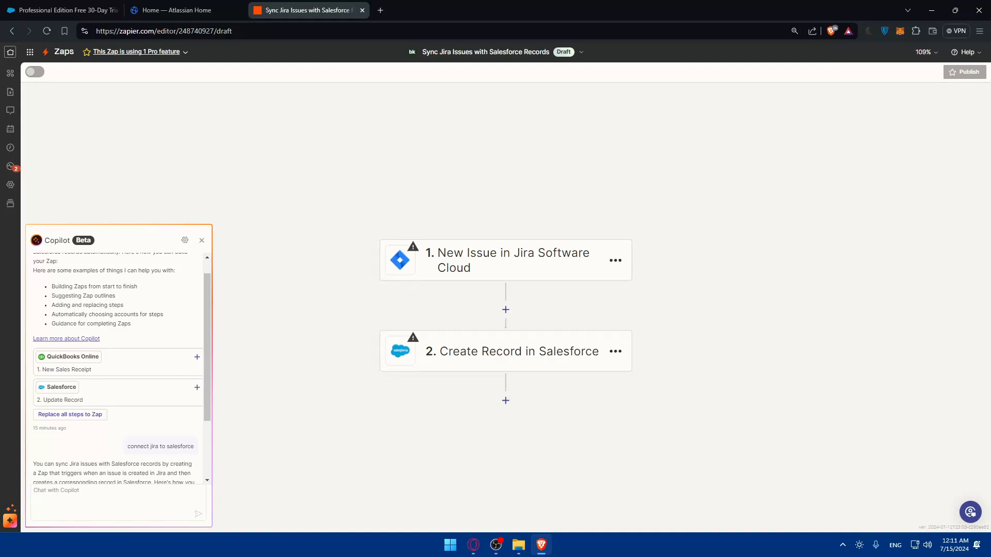
Step: Open the Jira trigger's account sign-in, close the authorization window without connecting and view the trigger's app and event settings
click(506, 261)
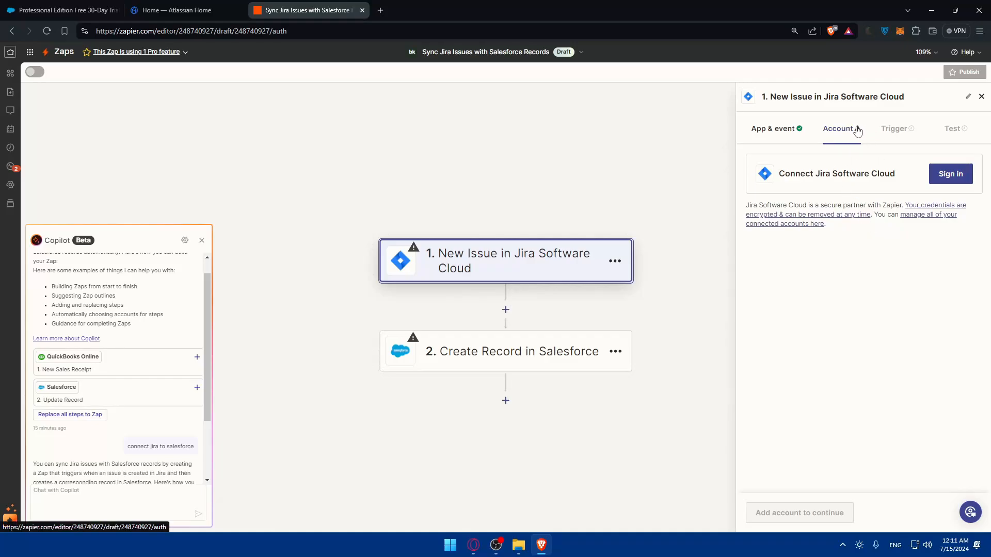
click(950, 174)
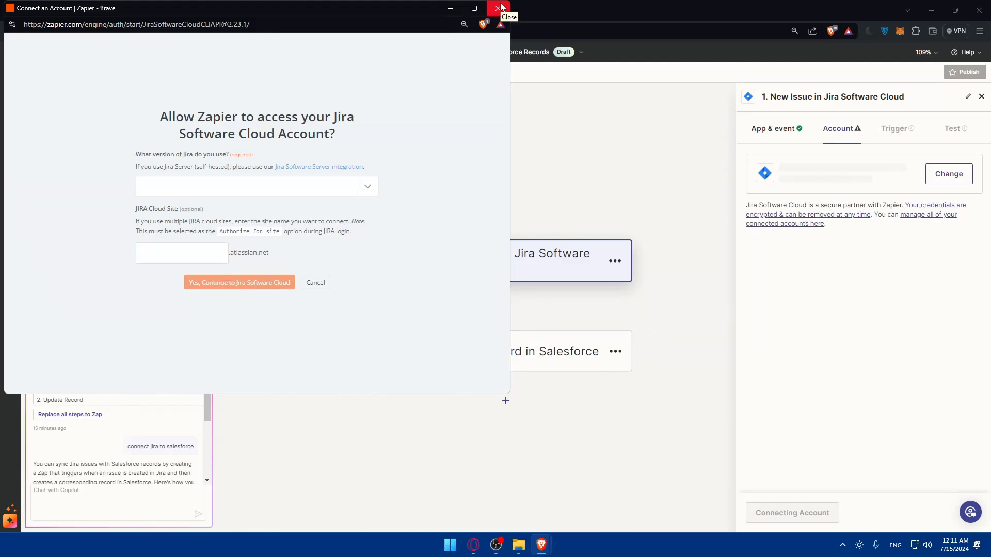
click(498, 8)
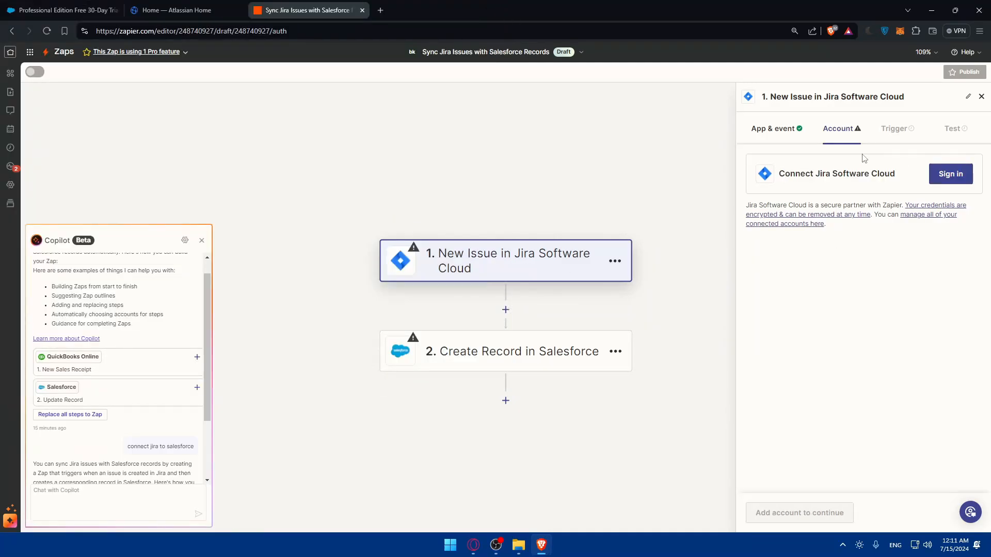
click(762, 133)
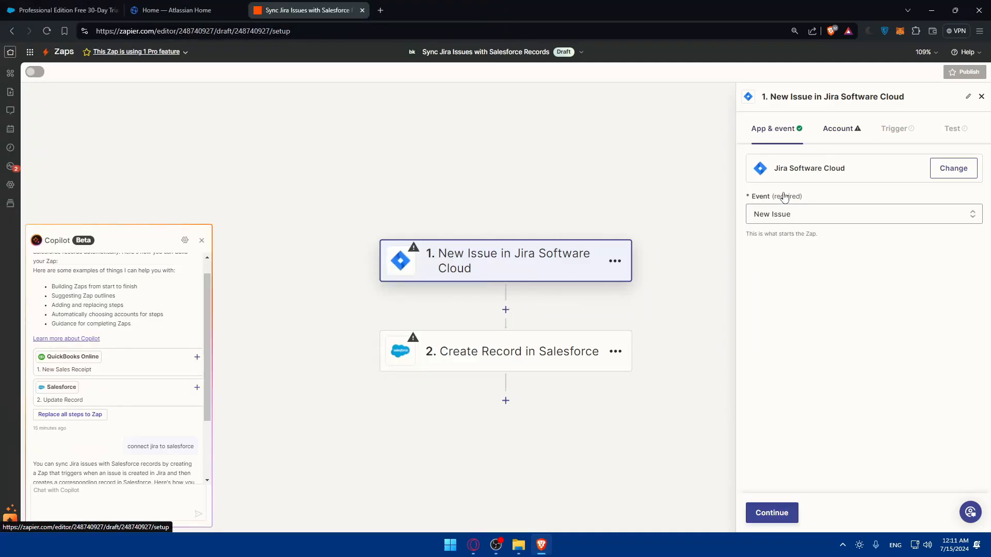
Step: Review the available event options for the Jira Software Cloud trigger and the Salesforce action, leaving both selections as they are
click(798, 214)
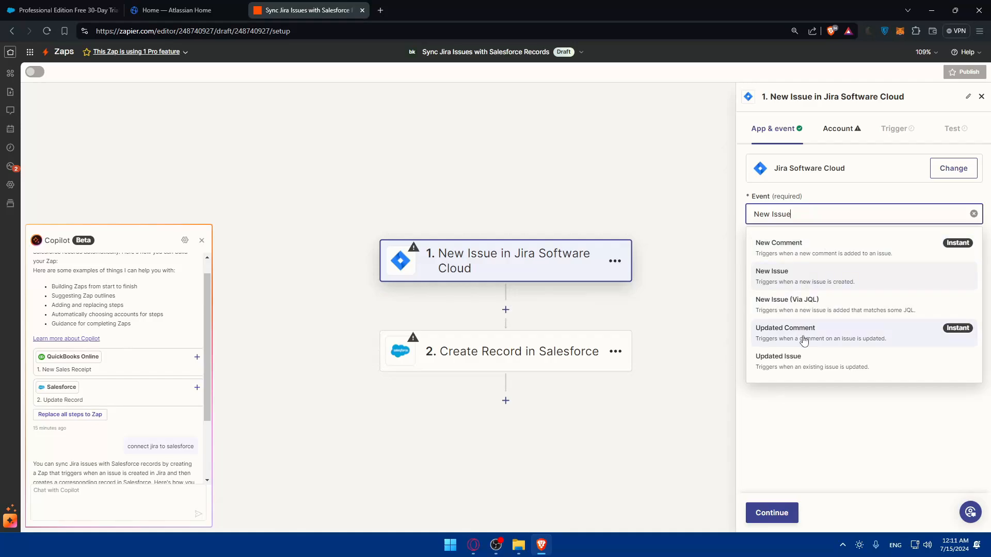
click(811, 387)
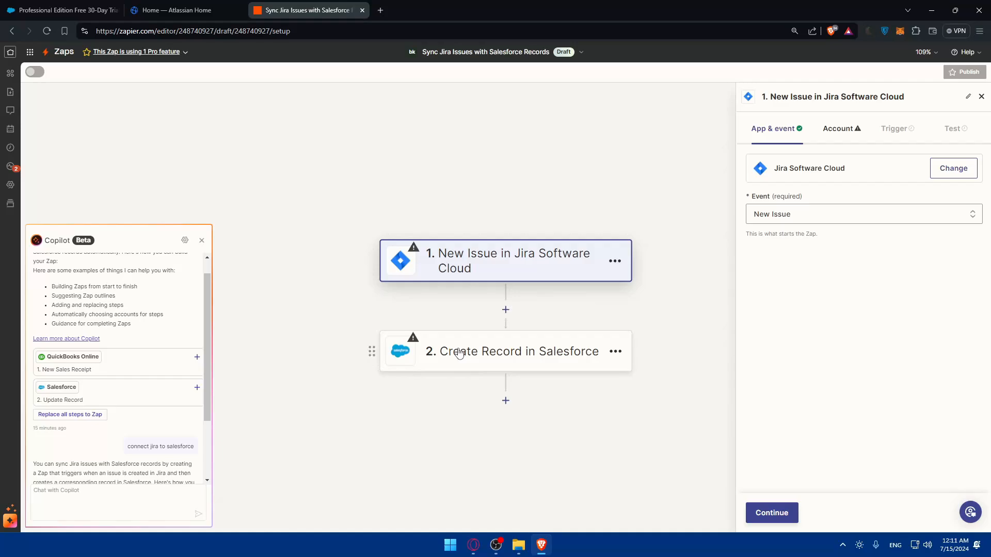
click(512, 360)
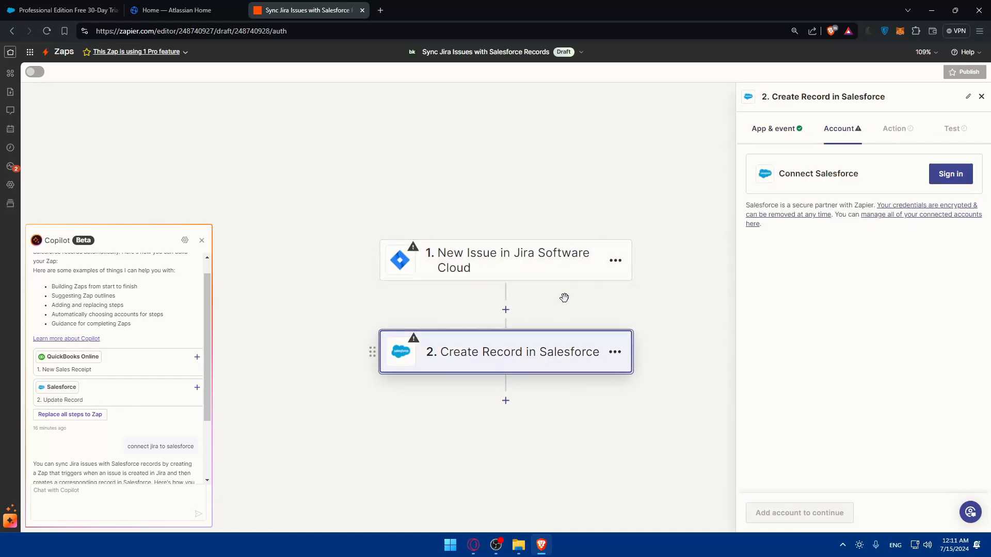
click(780, 135)
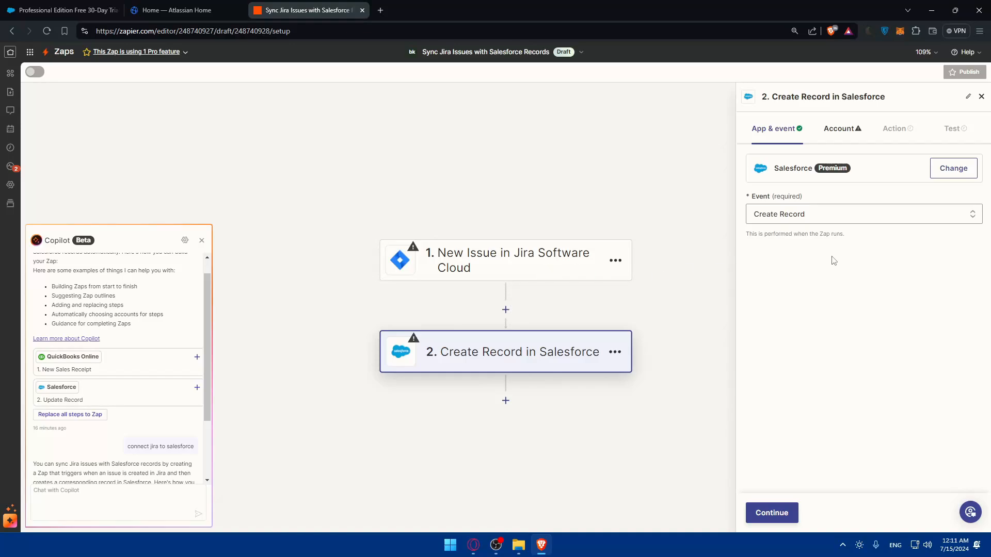
click(846, 213)
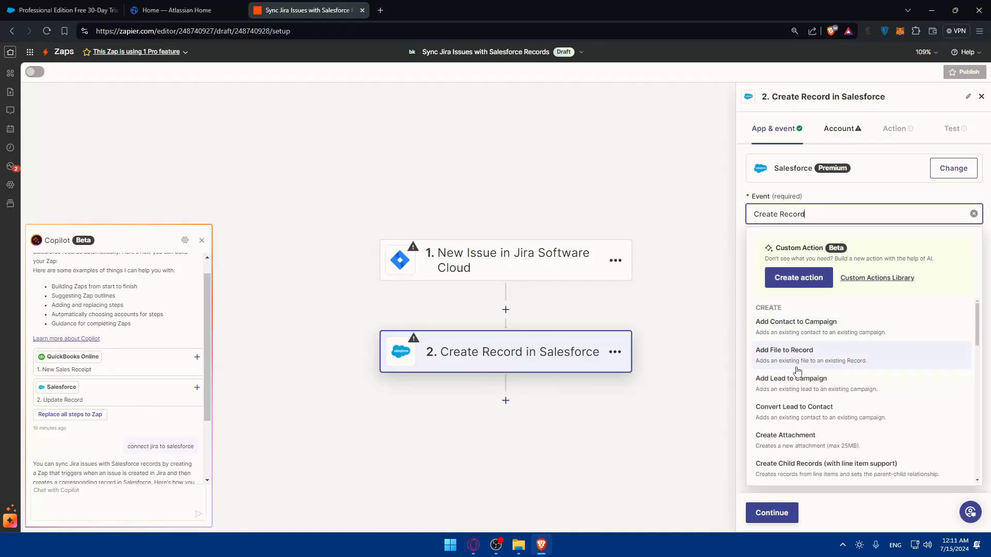
scroll(795, 387, down, 10)
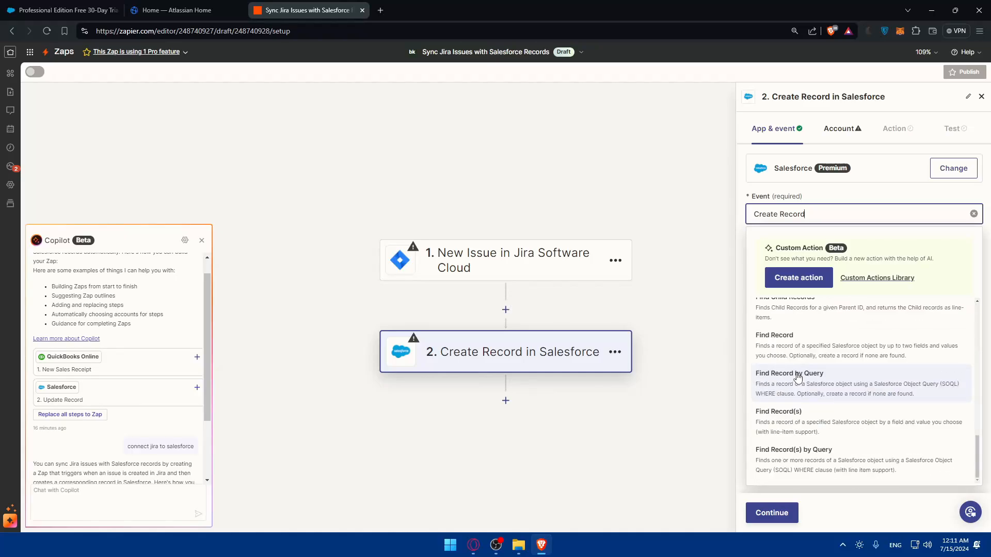
scroll(797, 371, up, 10)
scroll(795, 372, down, 8)
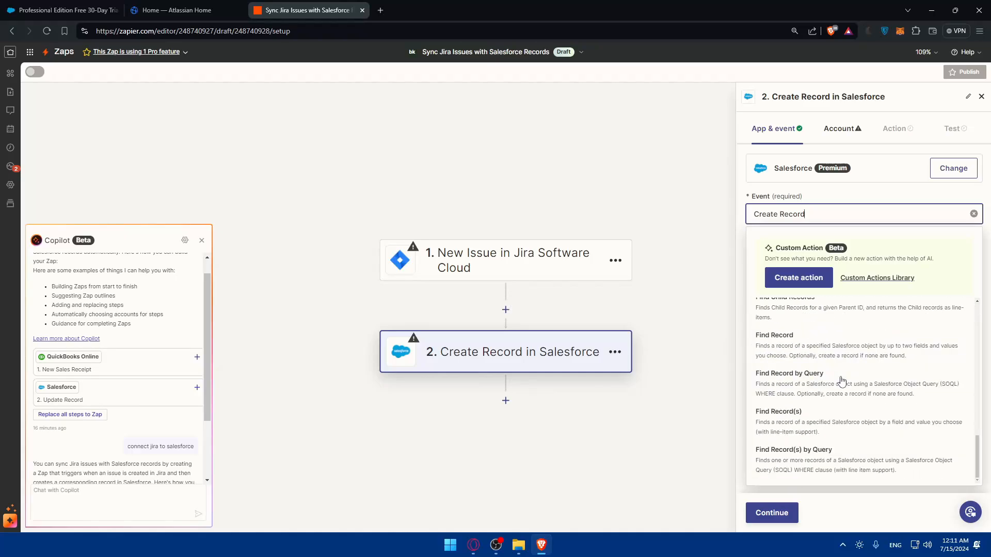
scroll(774, 356, up, 8)
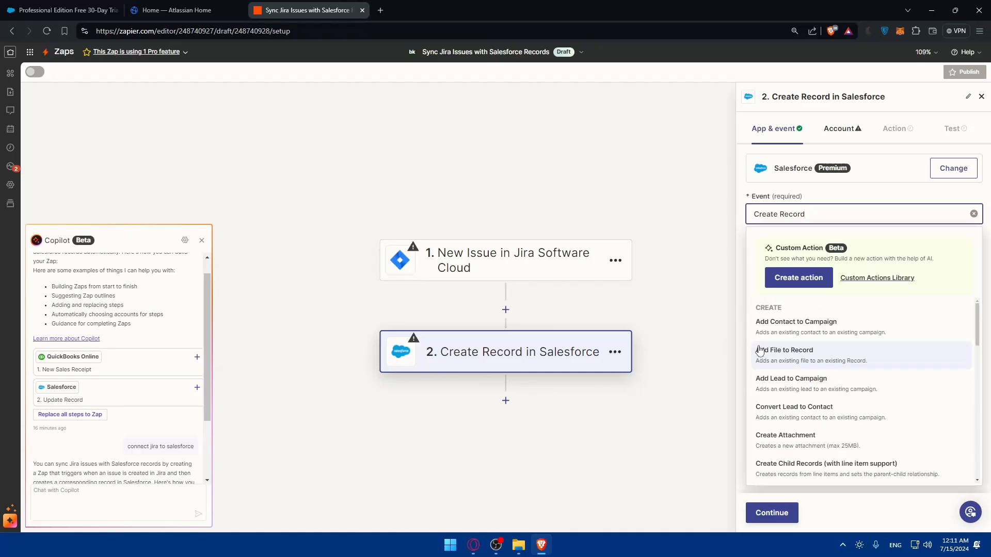
Step: Try twice to create a custom action for Salesforce, closing the Custom Actions page each time to return to the Zap
click(809, 285)
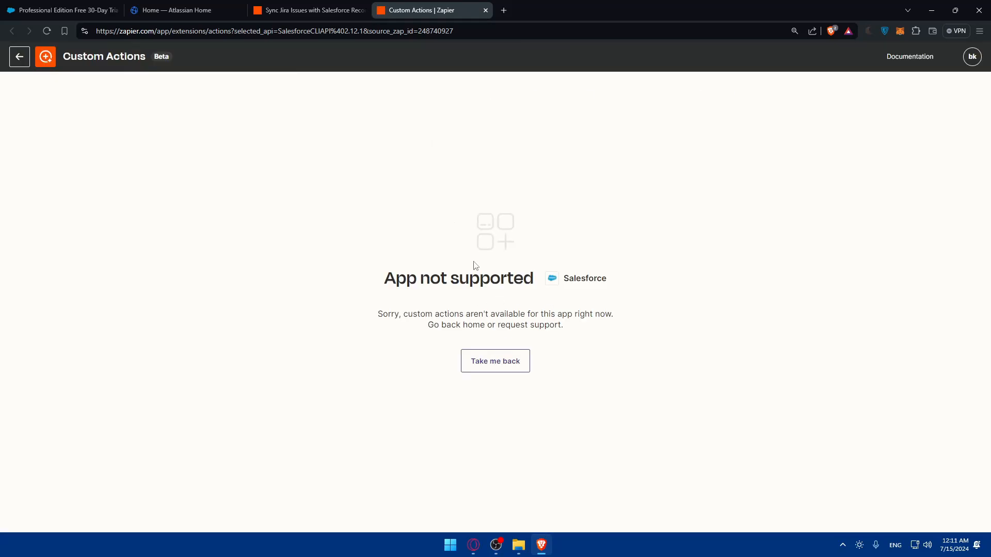
click(643, 273)
drag(368, 264, 646, 270)
click(355, 273)
click(646, 270)
drag(383, 313, 488, 313)
drag(545, 325, 549, 325)
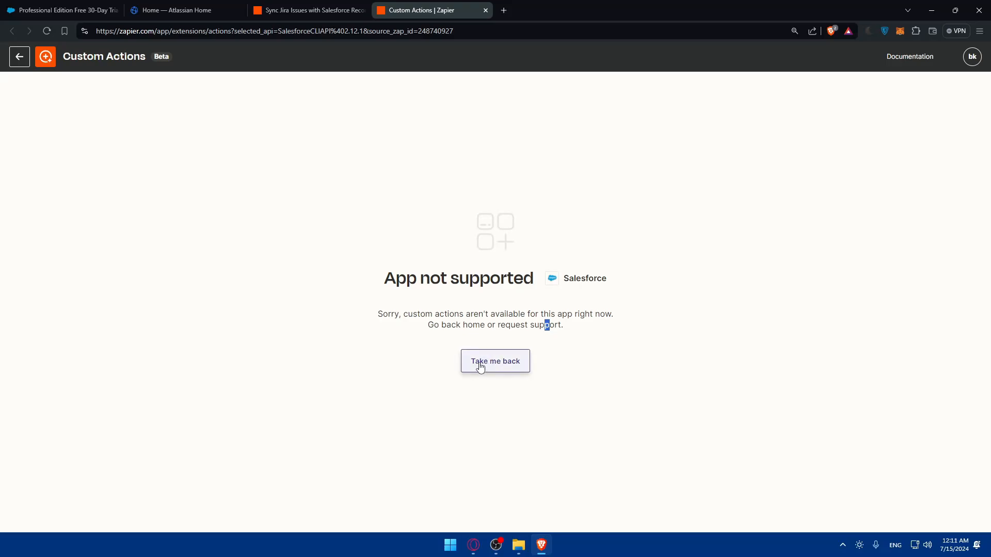
click(485, 11)
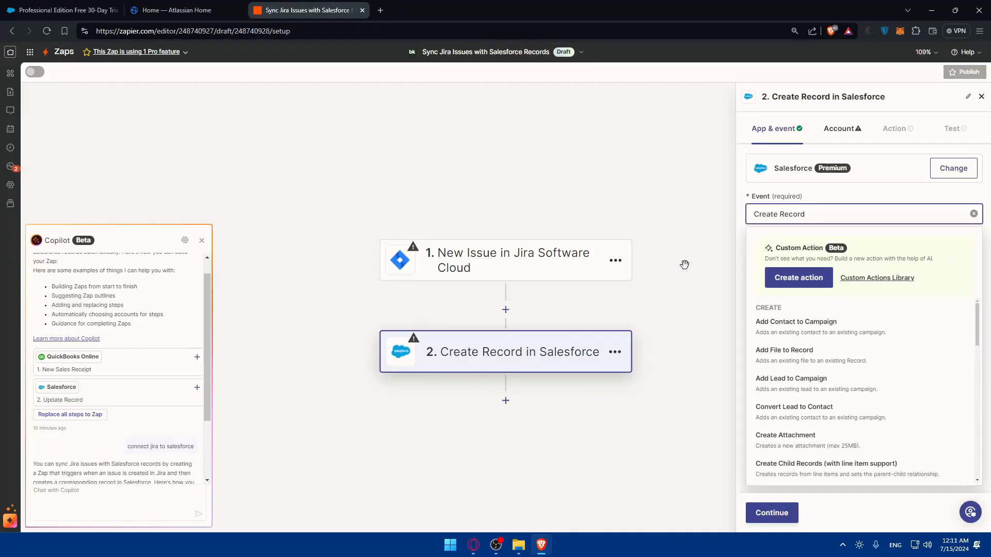
click(872, 198)
click(805, 278)
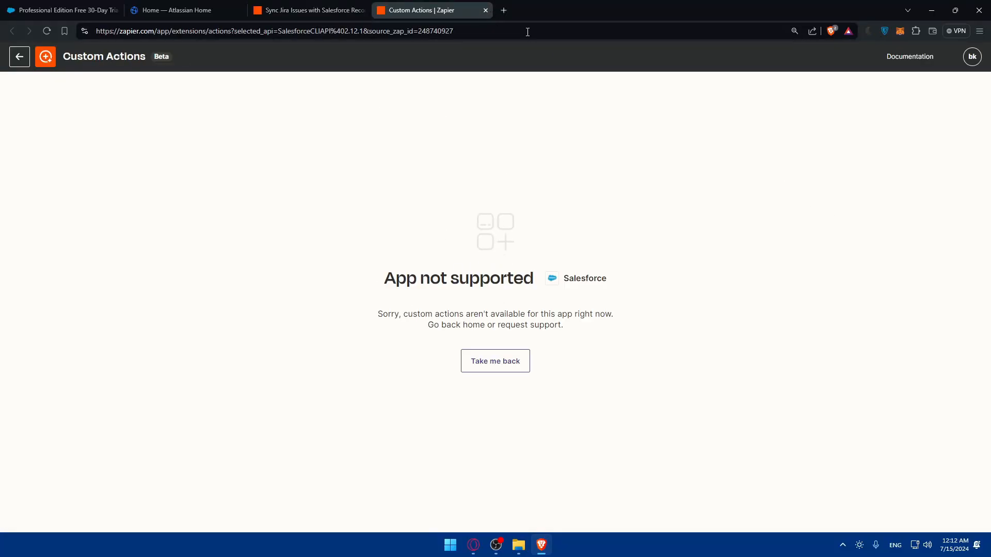
click(485, 11)
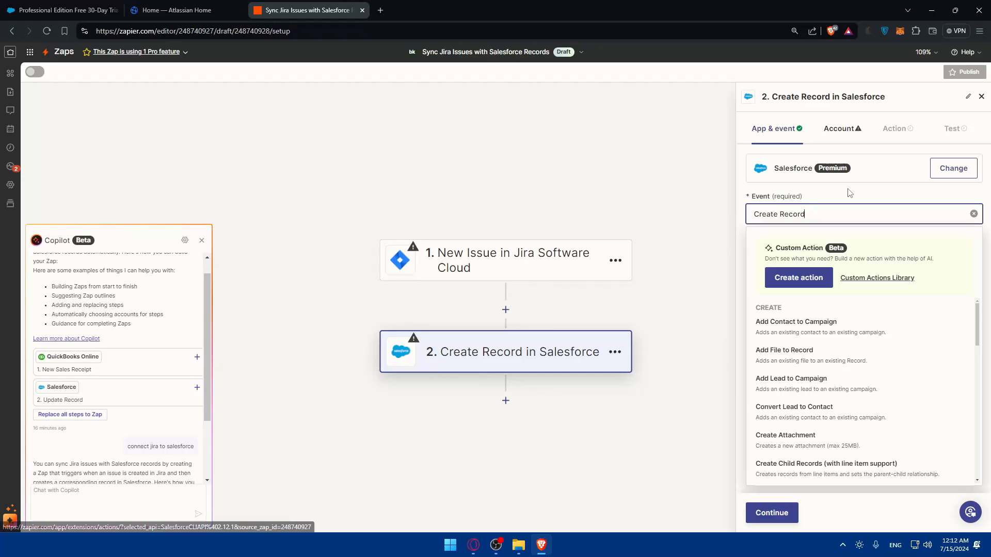
Step: View the account connection of the Salesforce Create Record step and return to its app and event settings
click(862, 174)
click(837, 136)
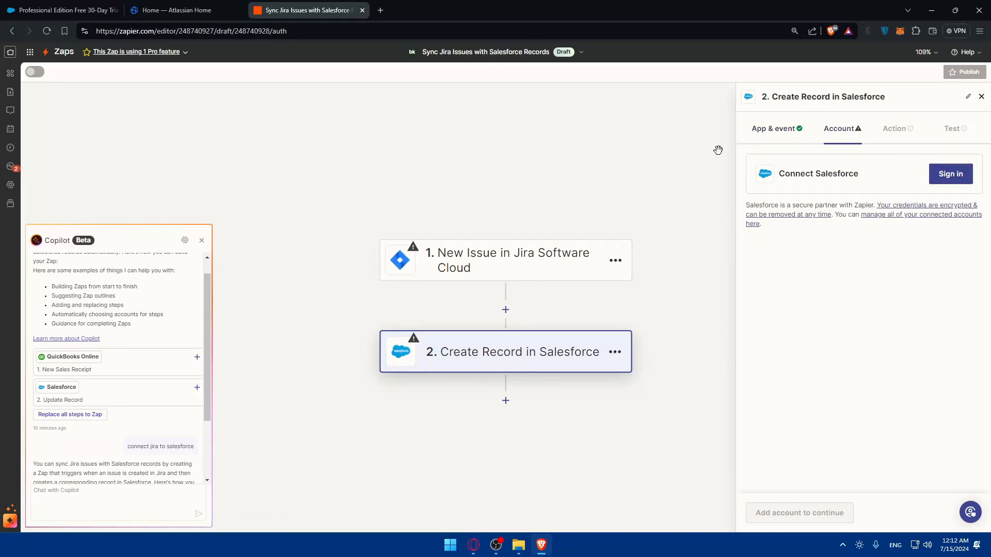
click(763, 139)
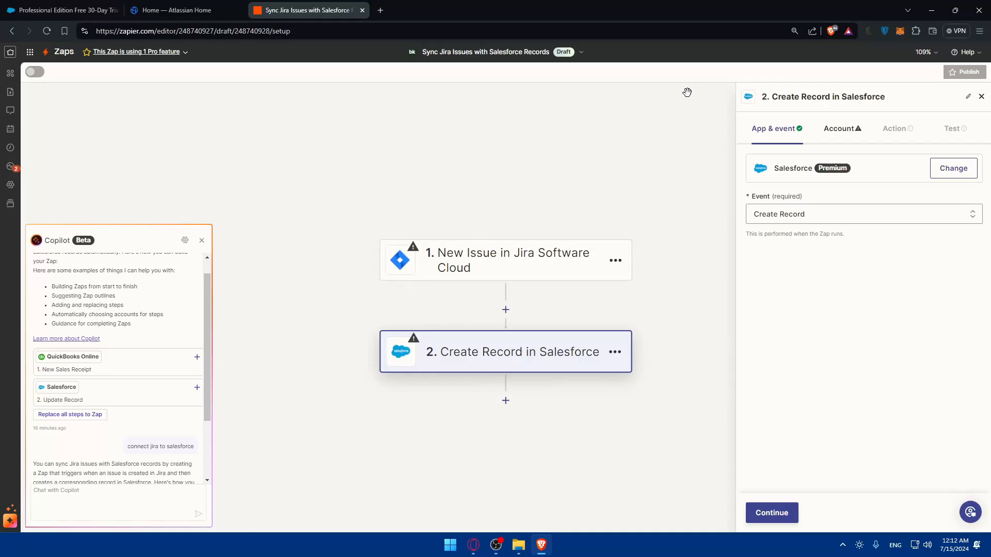
click(118, 11)
click(117, 11)
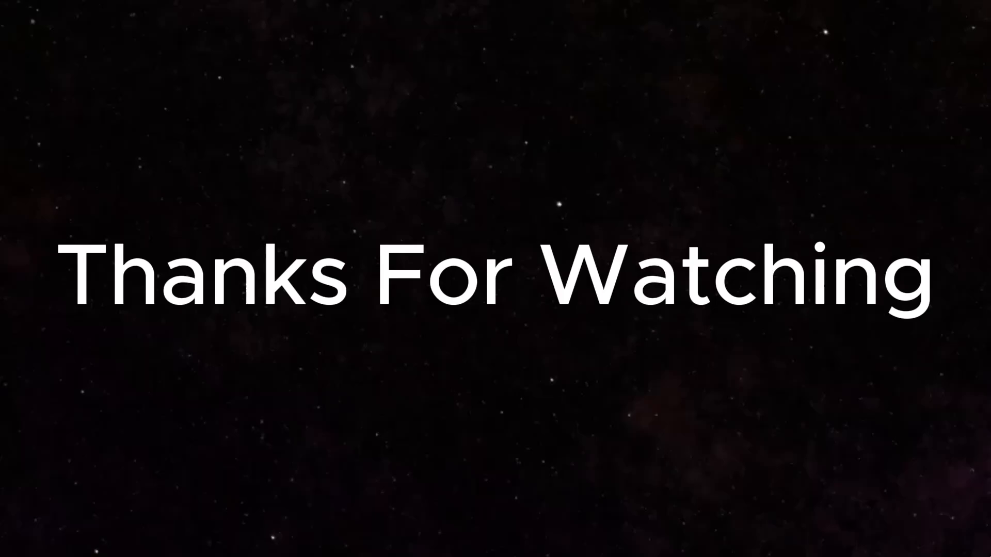